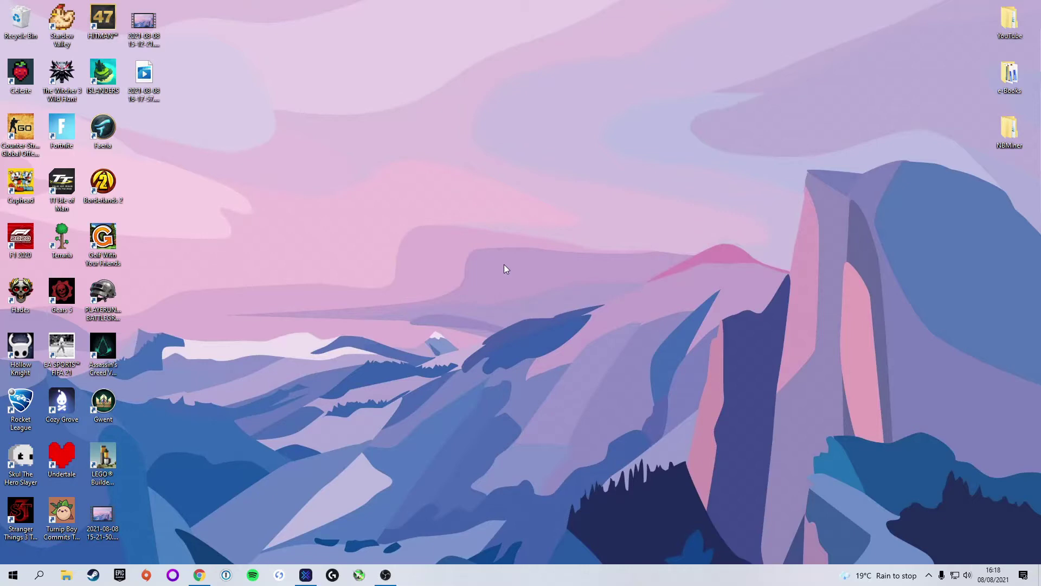
Switch to the Exodus wallet, view the Polygon receive address on the Ethereum network, and minimize the wallet.
left_click(306, 575)
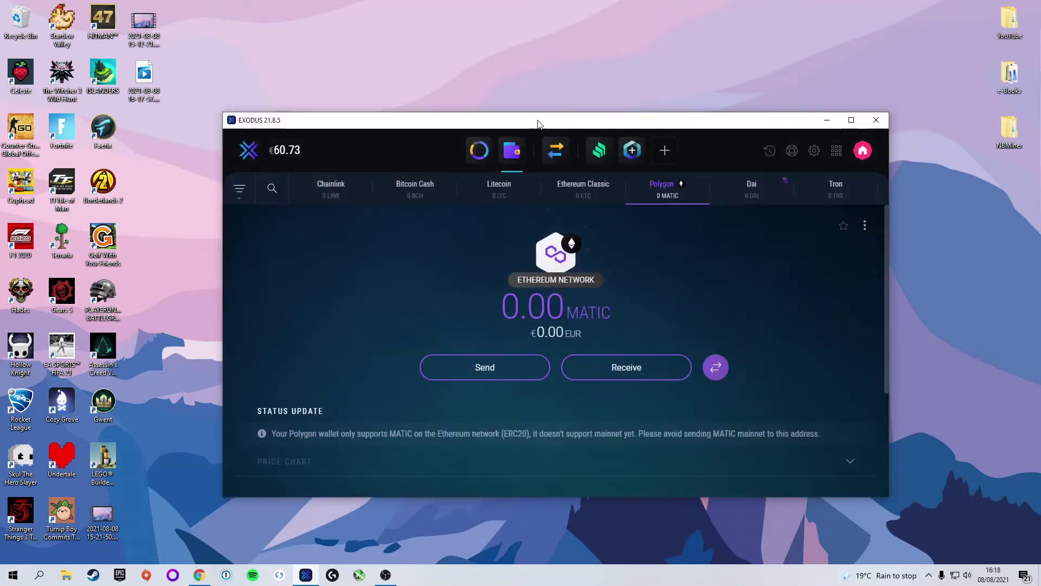
left_click_drag(540, 122, 527, 102)
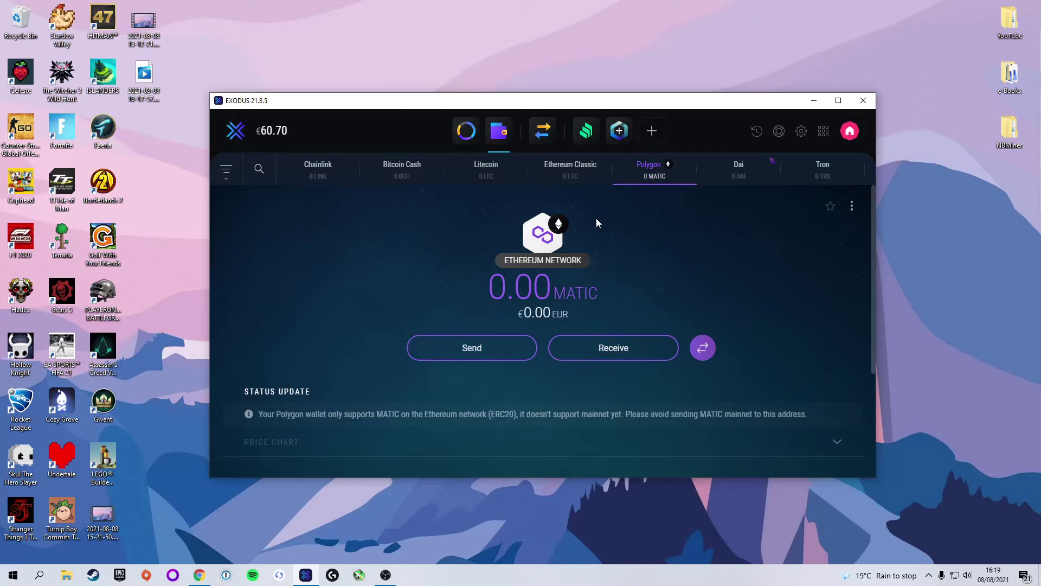
left_click(622, 350)
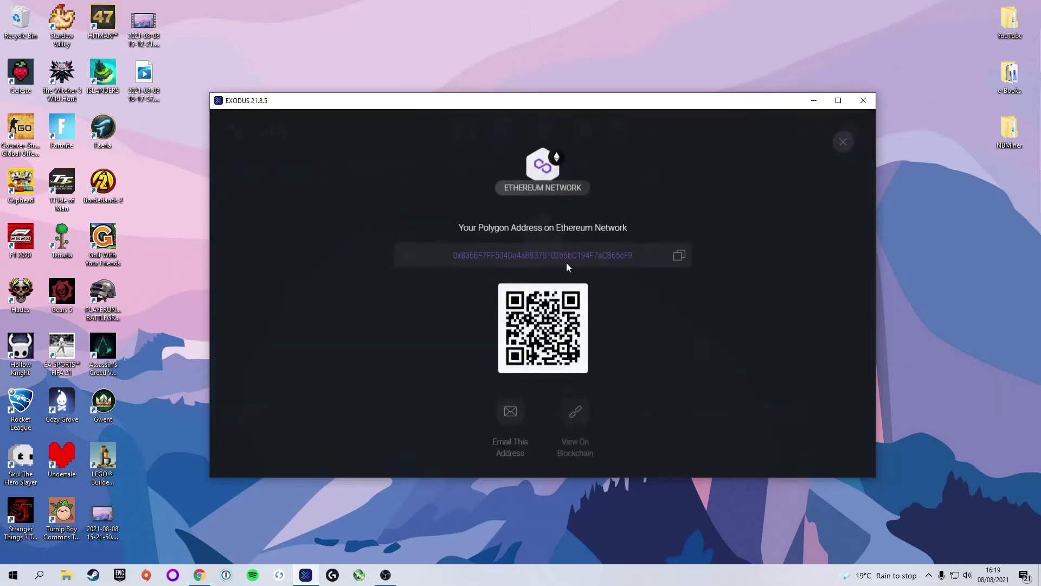
left_click(843, 144)
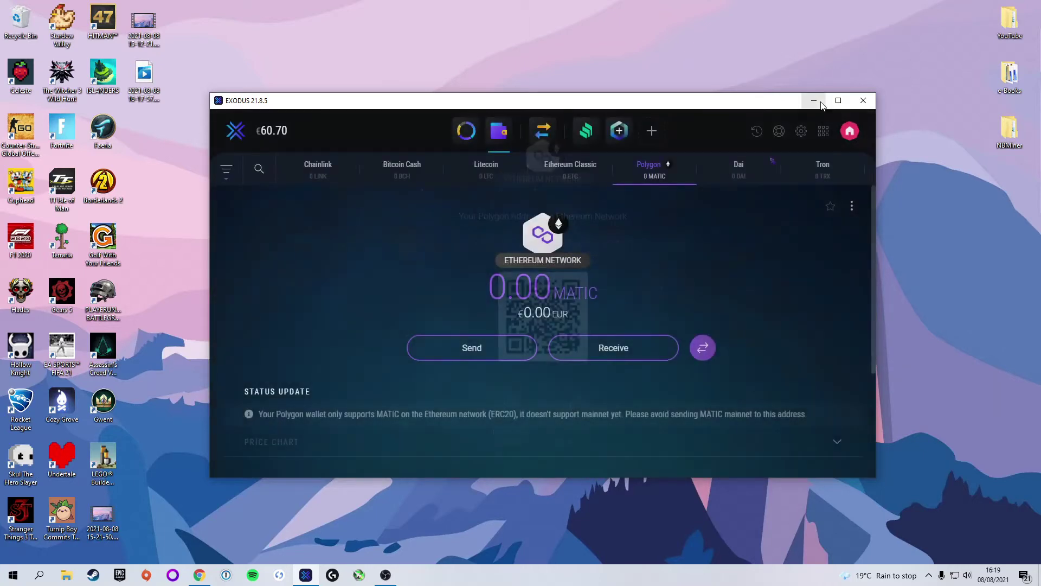
left_click(814, 100)
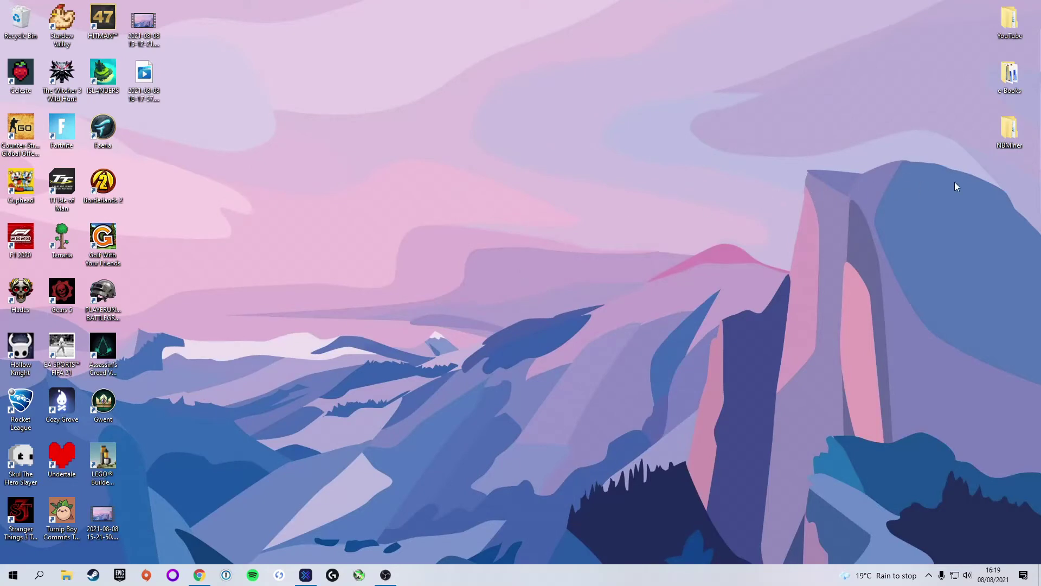
Create a new folder named unMineable on the desktop.
right_click(1006, 169)
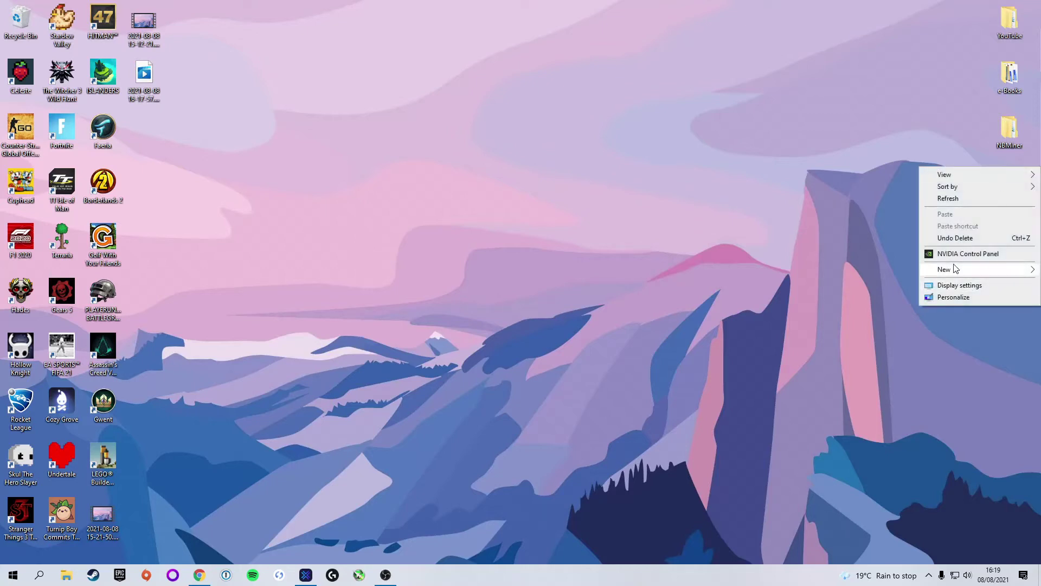
mouse_move(954, 270)
left_click(864, 272)
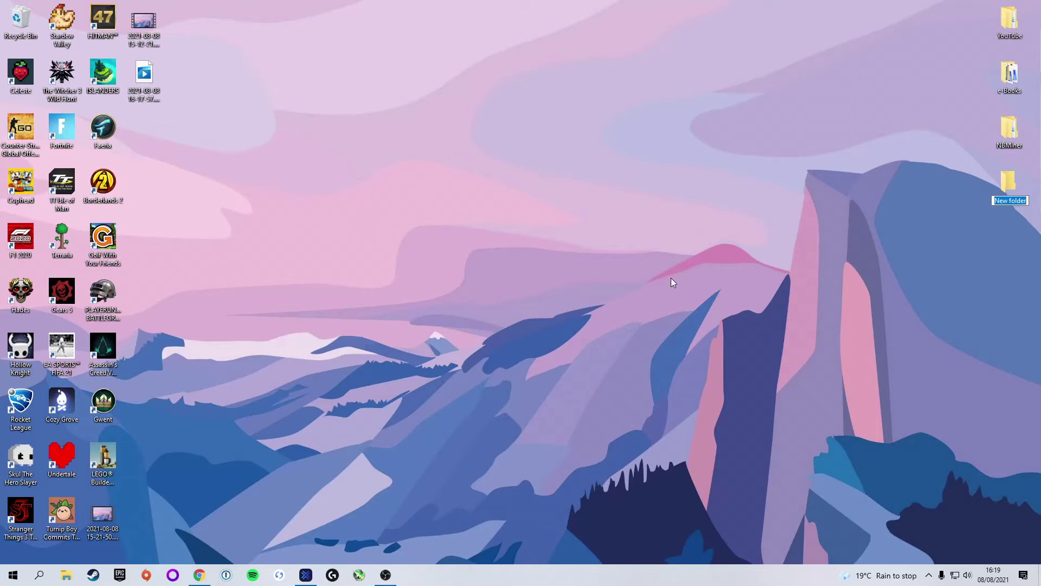
type("unMineable")
key("Return")
left_click(673, 275)
Turn off real-time protection in the Windows Security virus & threat protection settings and dismiss the notification.
key("super")
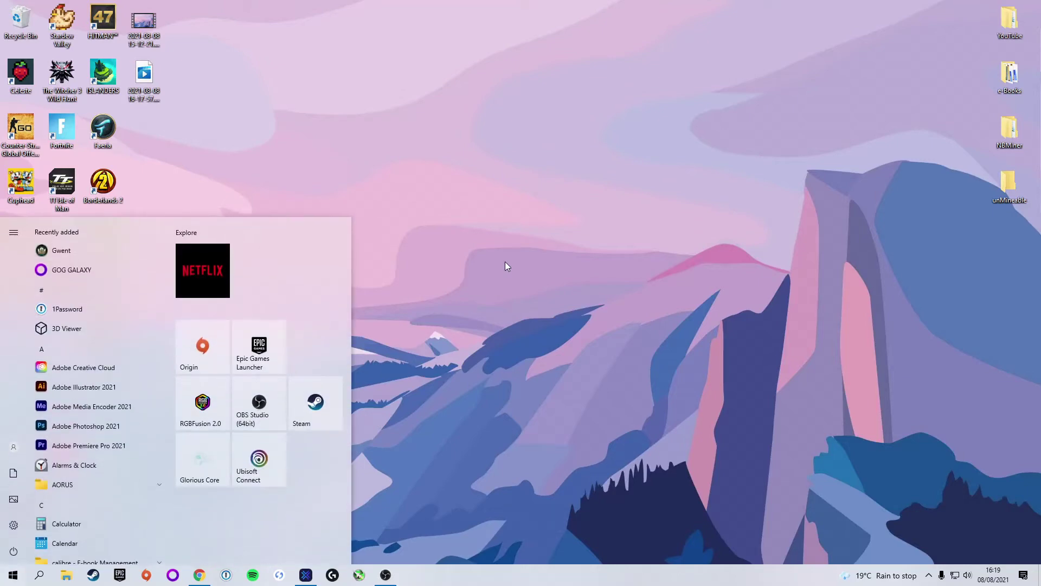
type("virus")
key("Return")
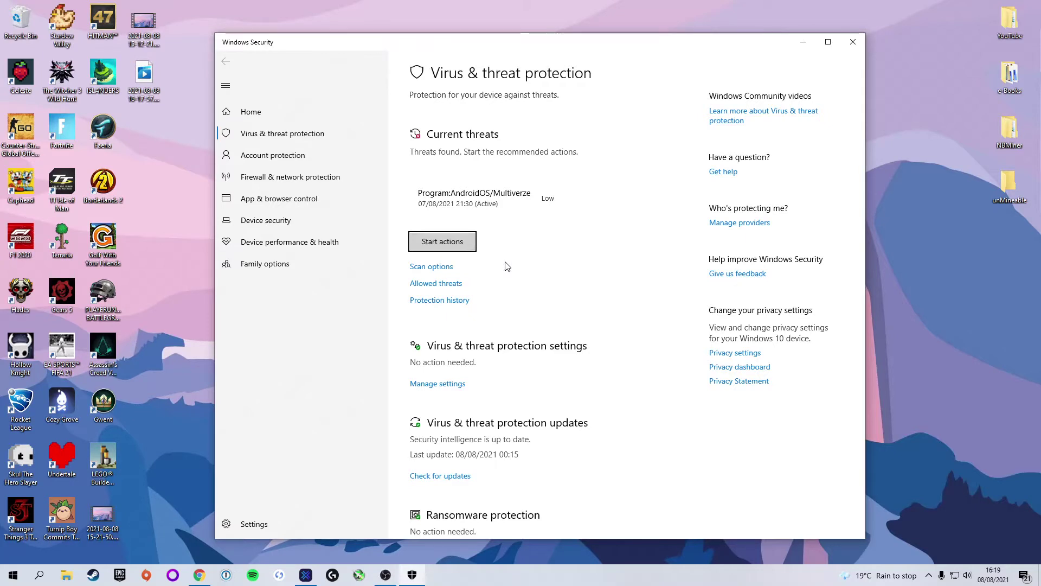
scroll(484, 296, "down", 2)
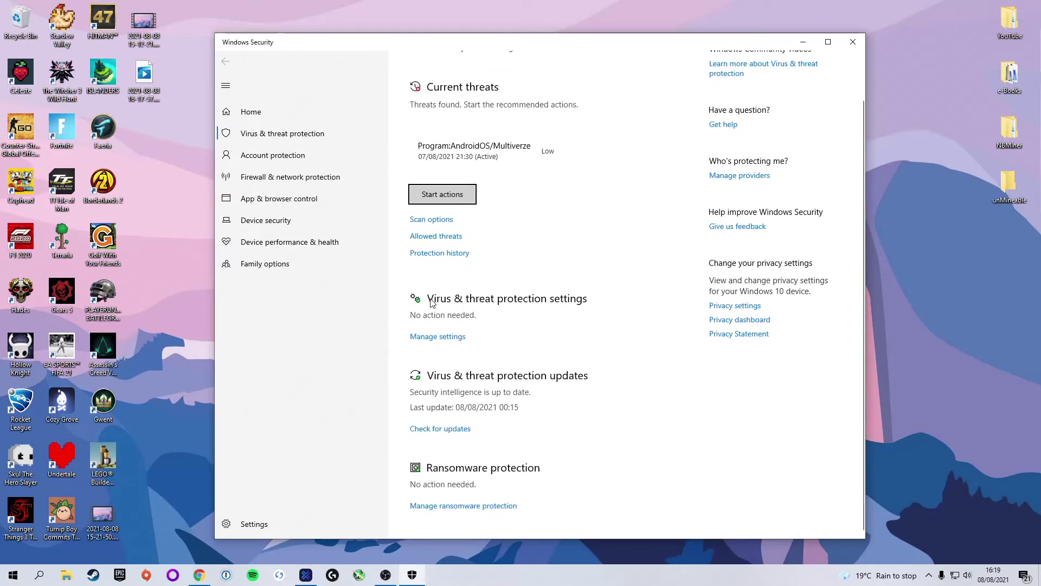
left_click(434, 337)
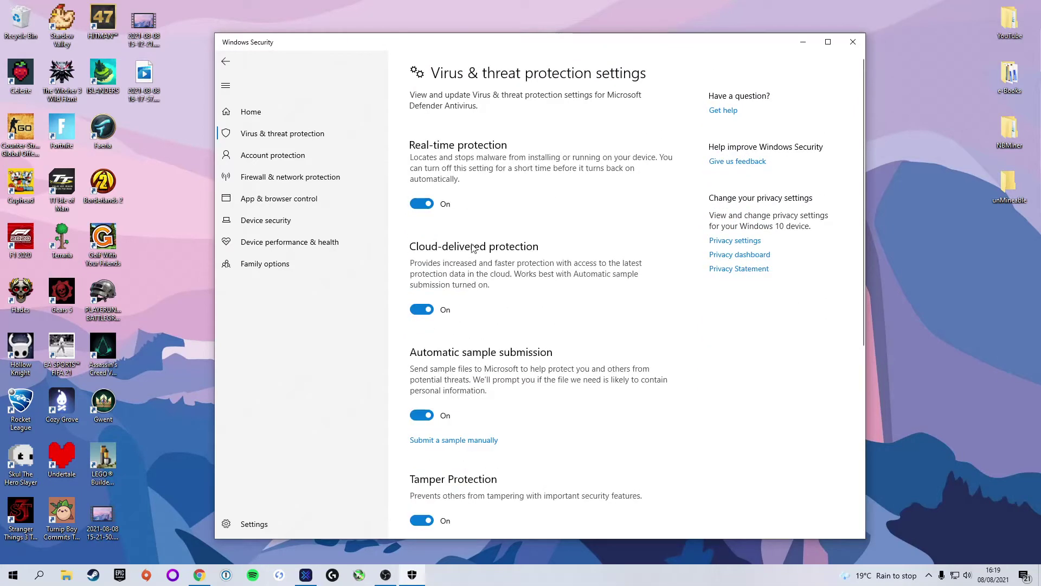
left_click(423, 204)
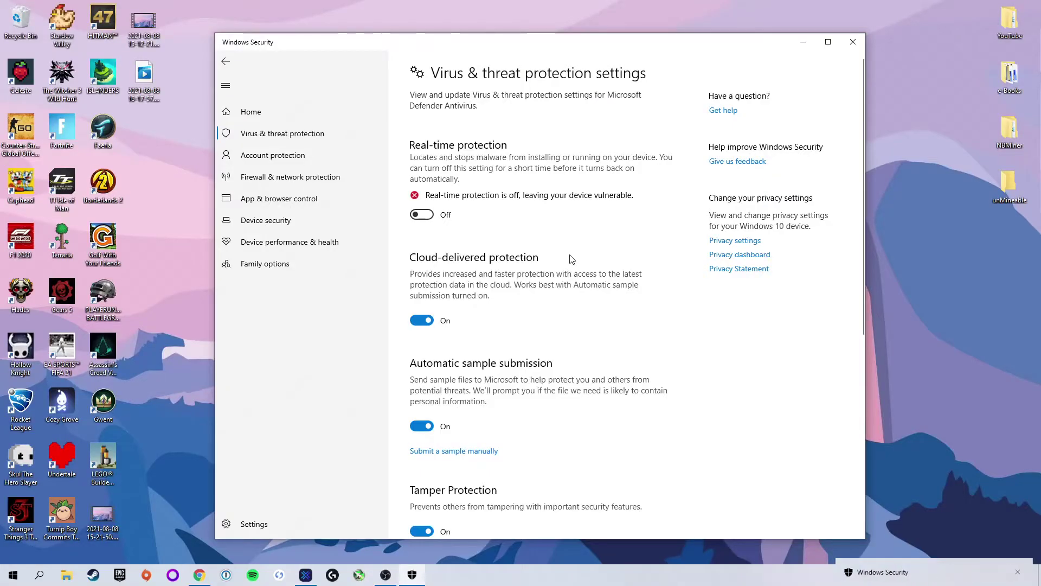
left_click(1018, 479)
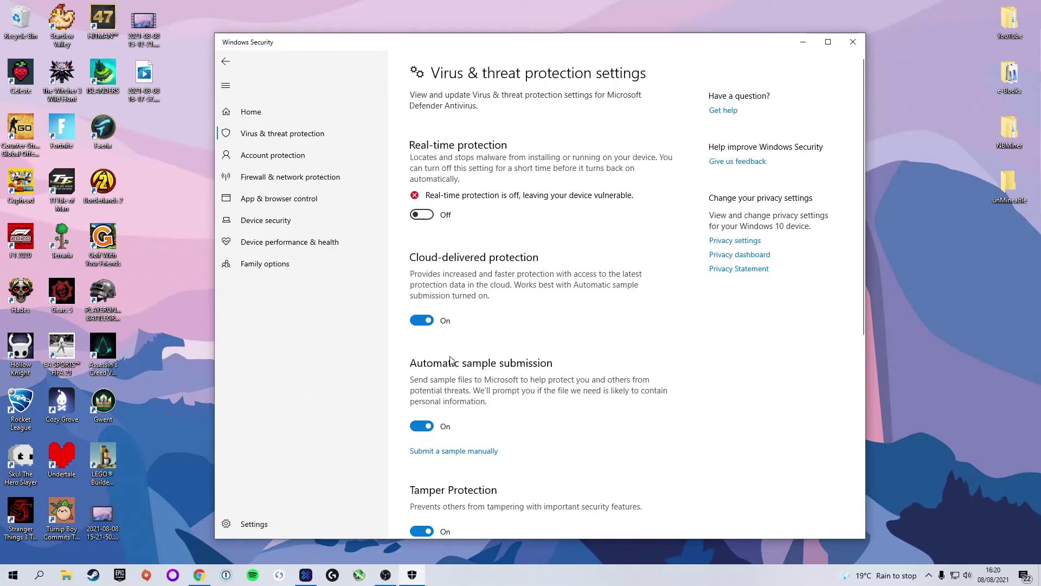
Add the desktop's unMineable folder as a Microsoft Defender folder exclusion and close Windows Security.
scroll(448, 361, "down", 6)
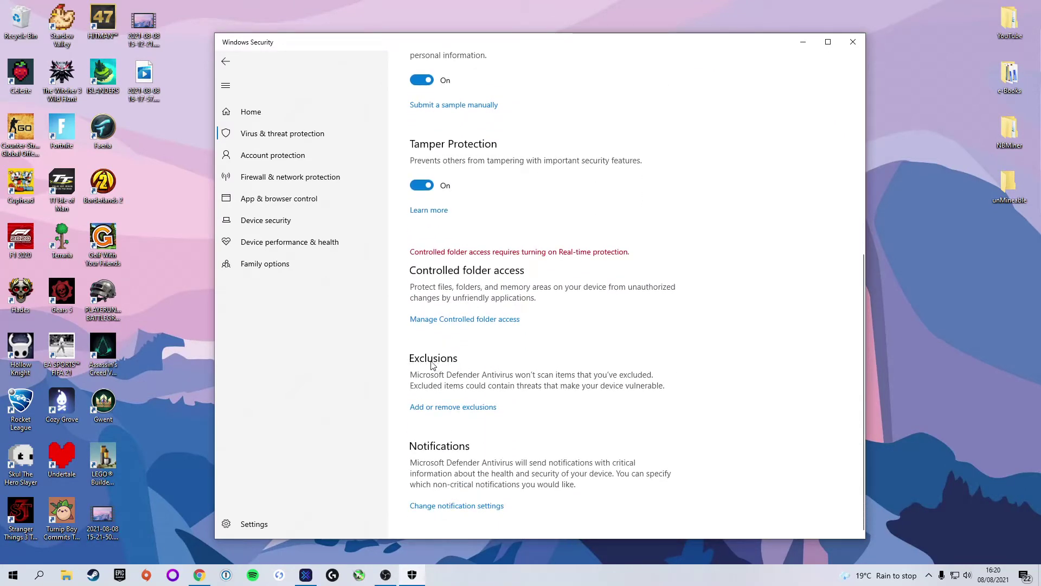
left_click(452, 410)
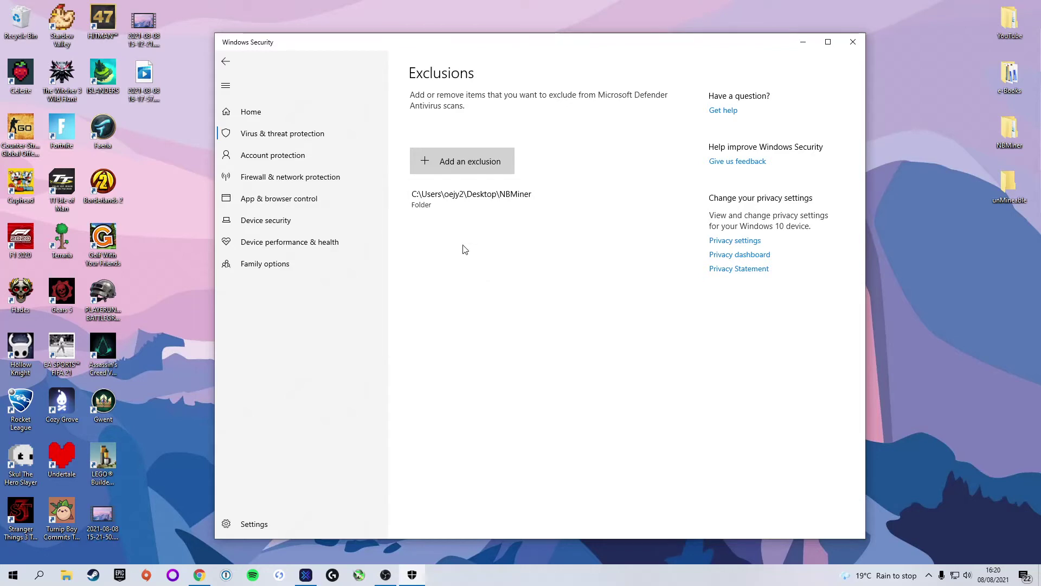
left_click(457, 160)
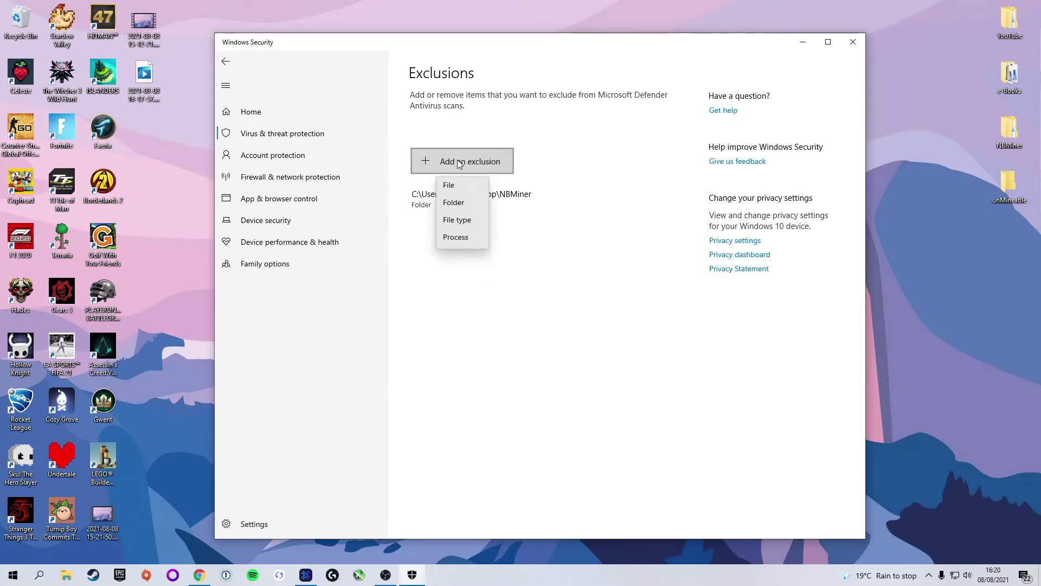
left_click(454, 205)
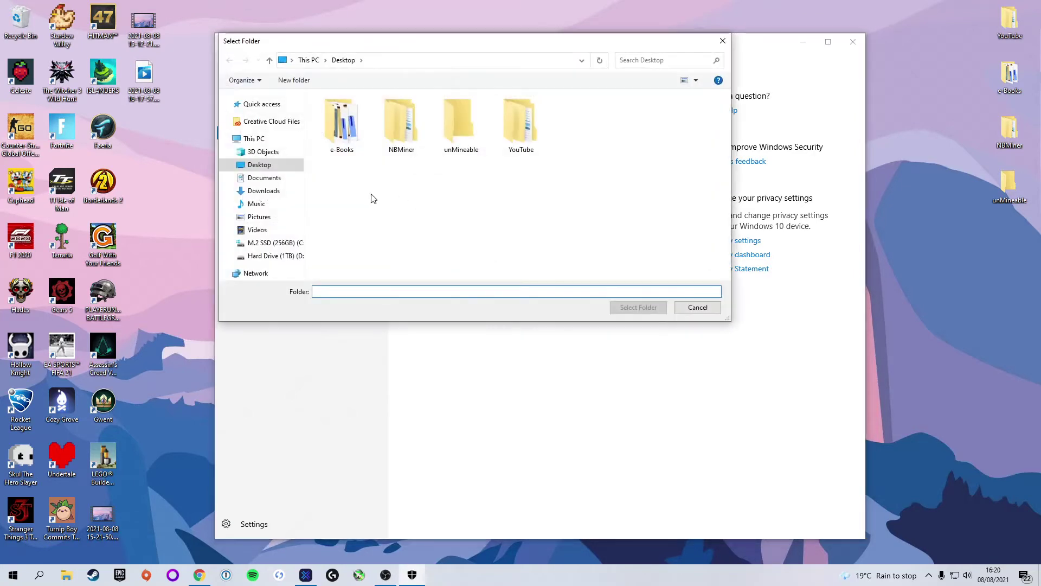
left_click(267, 165)
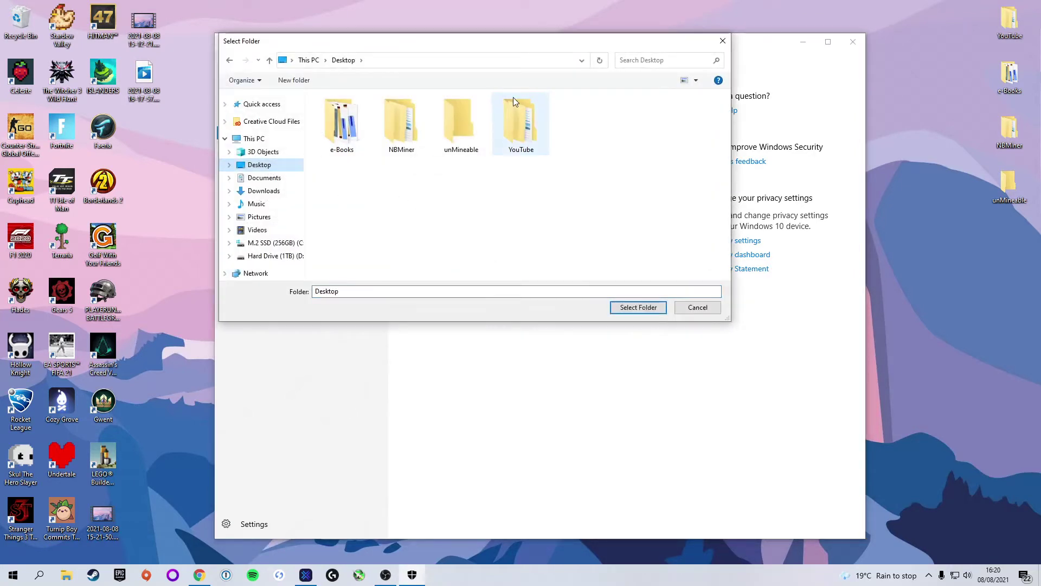
left_click(461, 116)
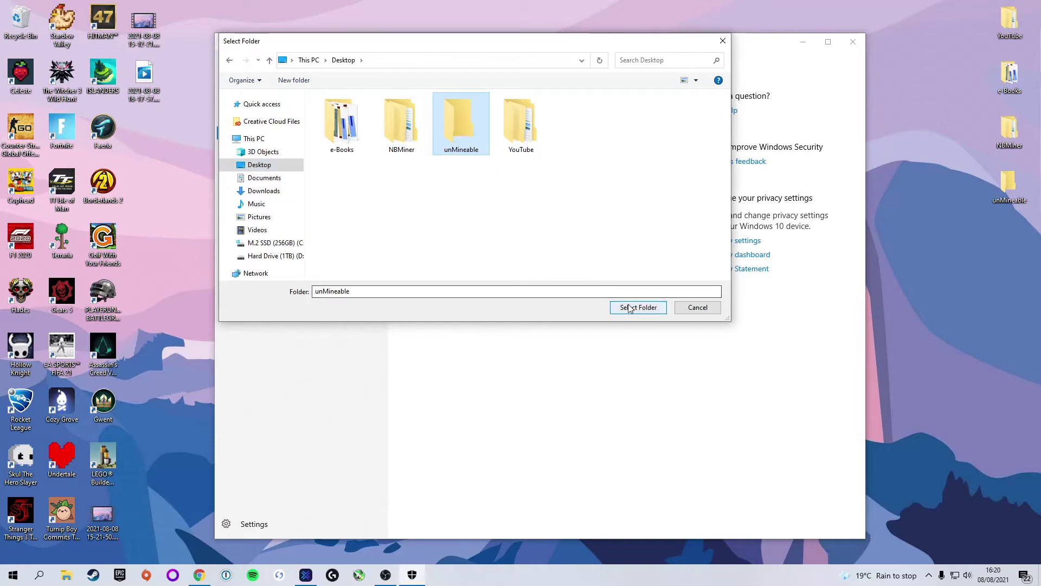
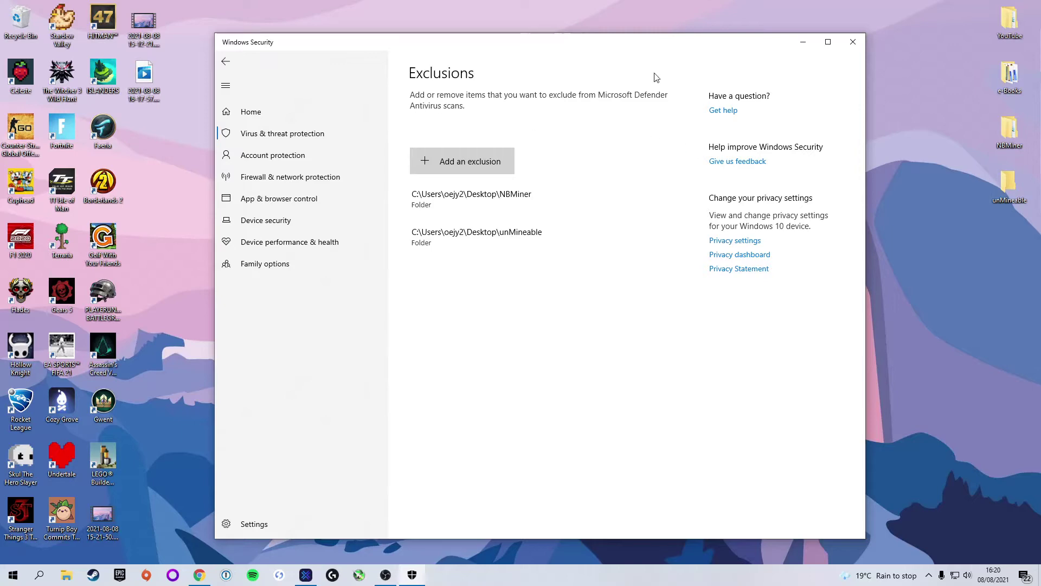
left_click(853, 42)
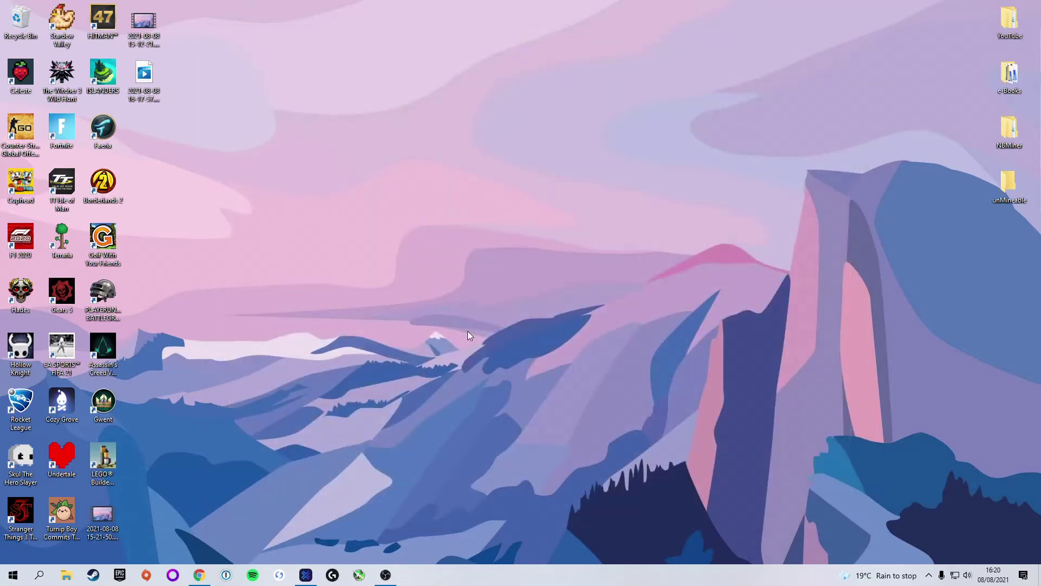
Switch to Chrome, download the v1.1.0-beta-mfi Win 64bits miner with miner files included, keep the blocked zip, and minimize the browser.
left_click(199, 574)
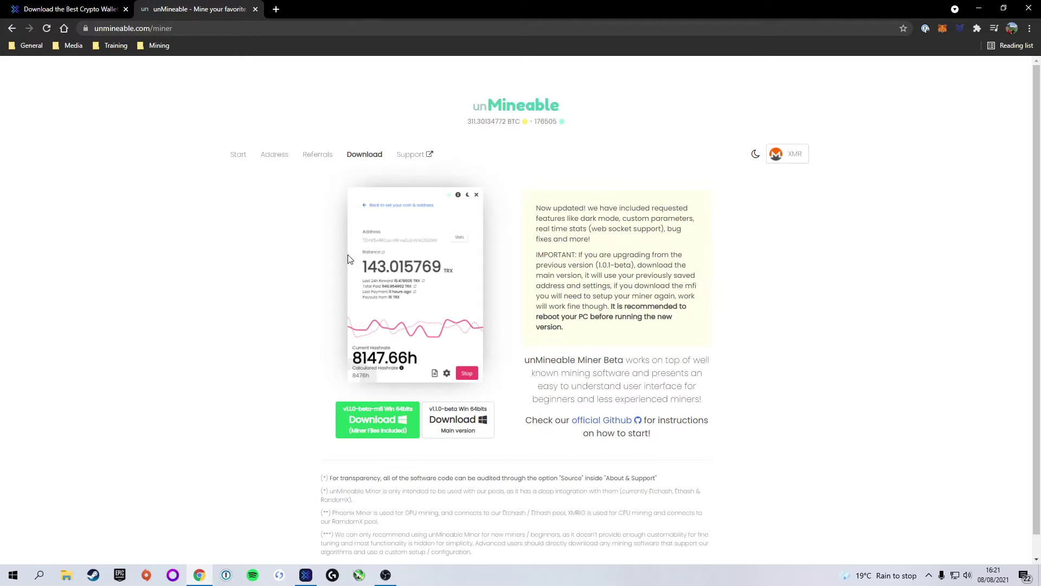
left_click(379, 416)
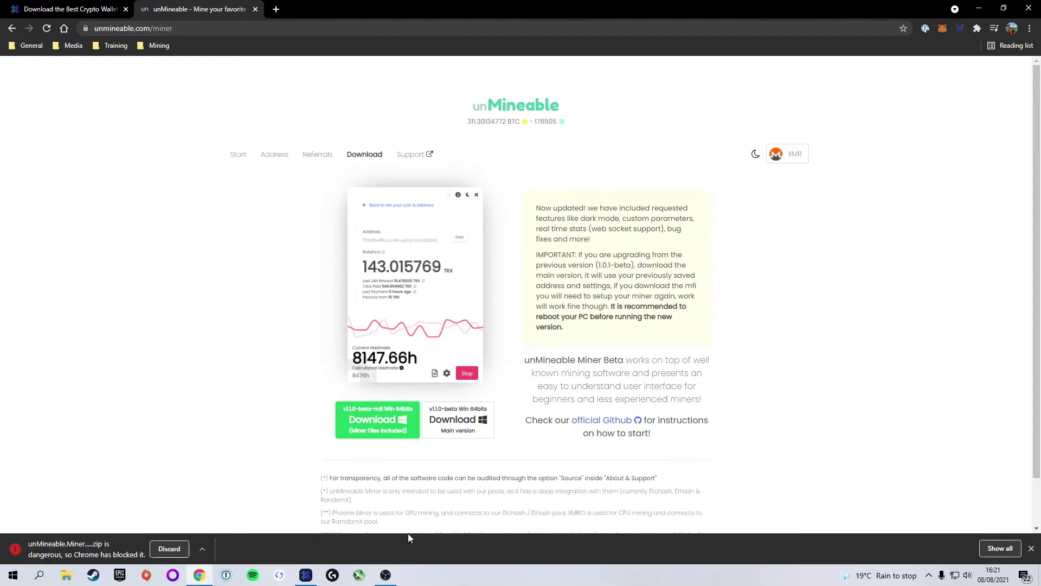
left_click(1000, 549)
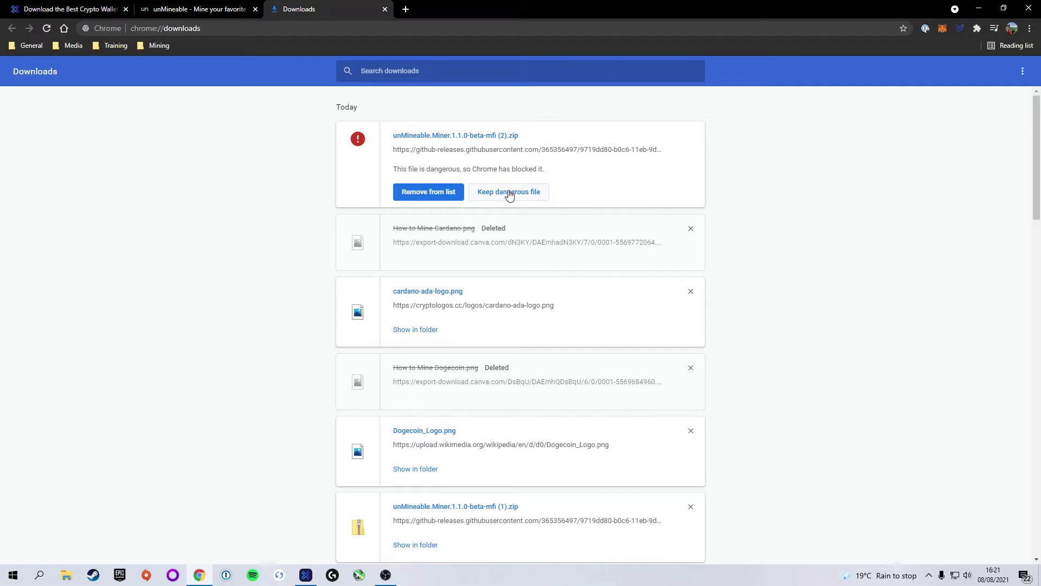
left_click(509, 192)
left_click(580, 111)
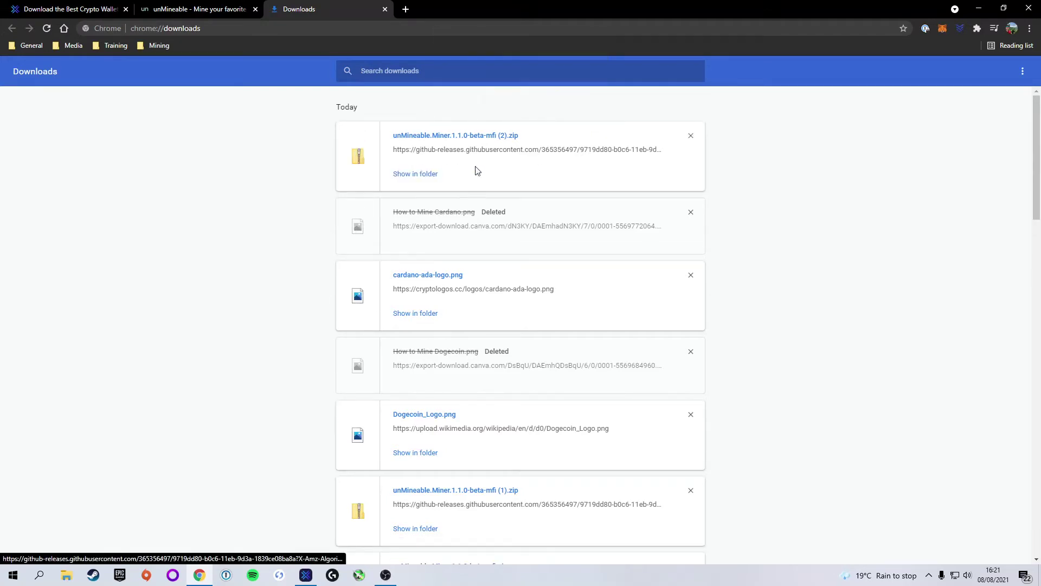
left_click(385, 9)
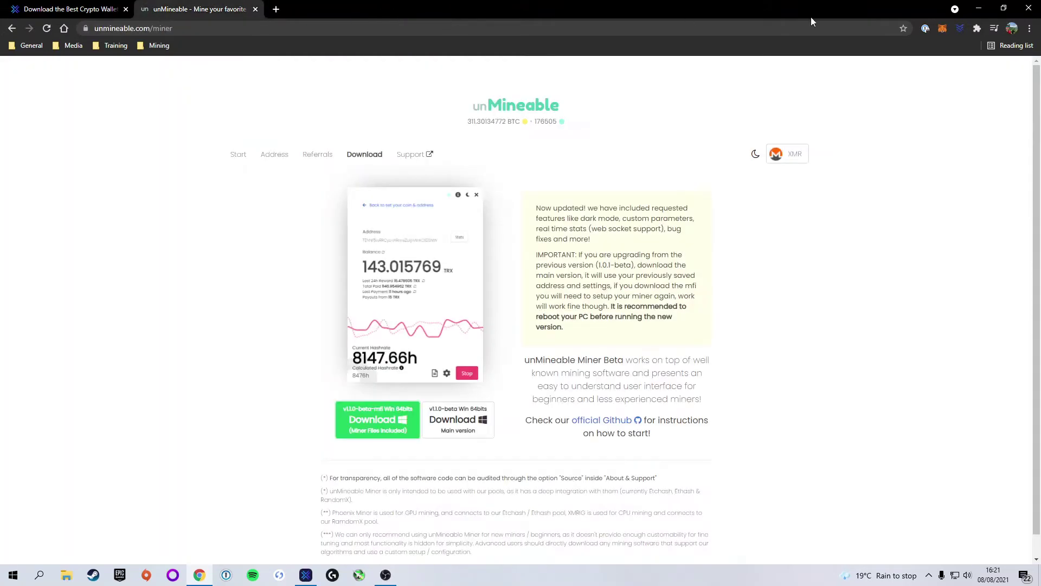
left_click(979, 8)
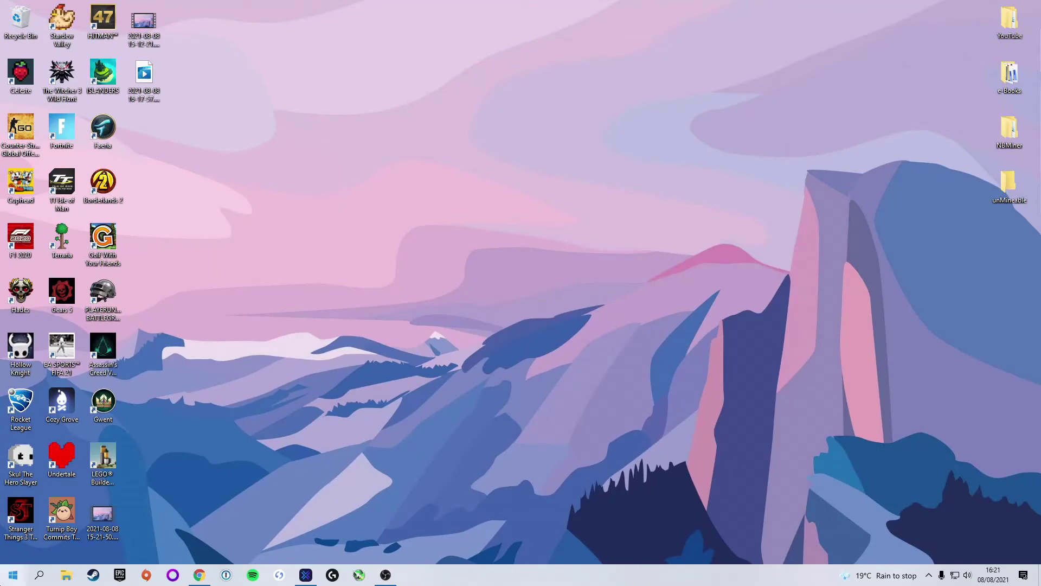
Extract unMineable.Miner.1.1.0-beta-mfi (2).zip from the Downloads folder into the unMineable folder on the desktop.
left_click(67, 576)
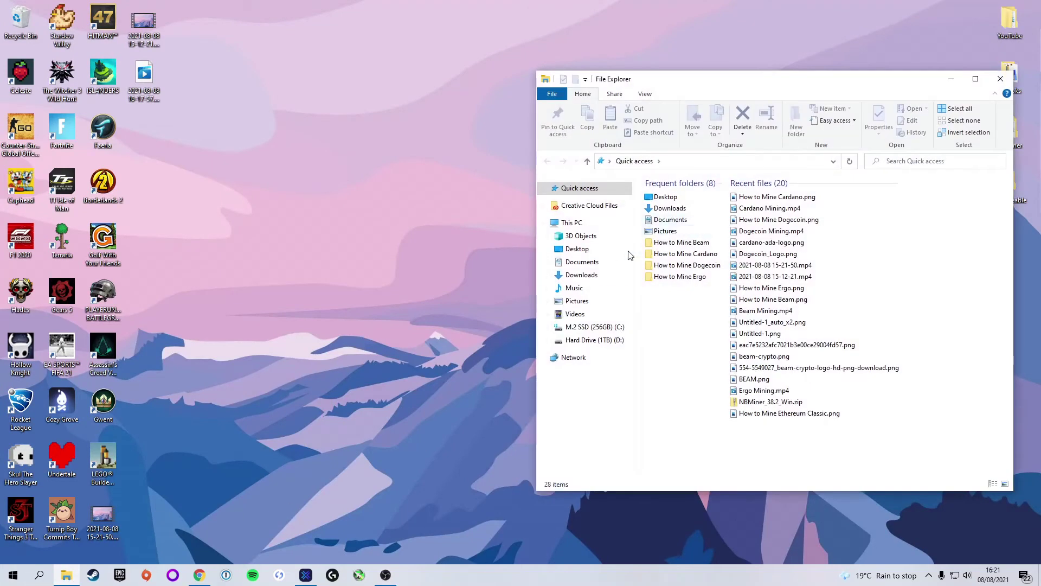
left_click(580, 274)
left_click_drag(690, 85, 449, 66)
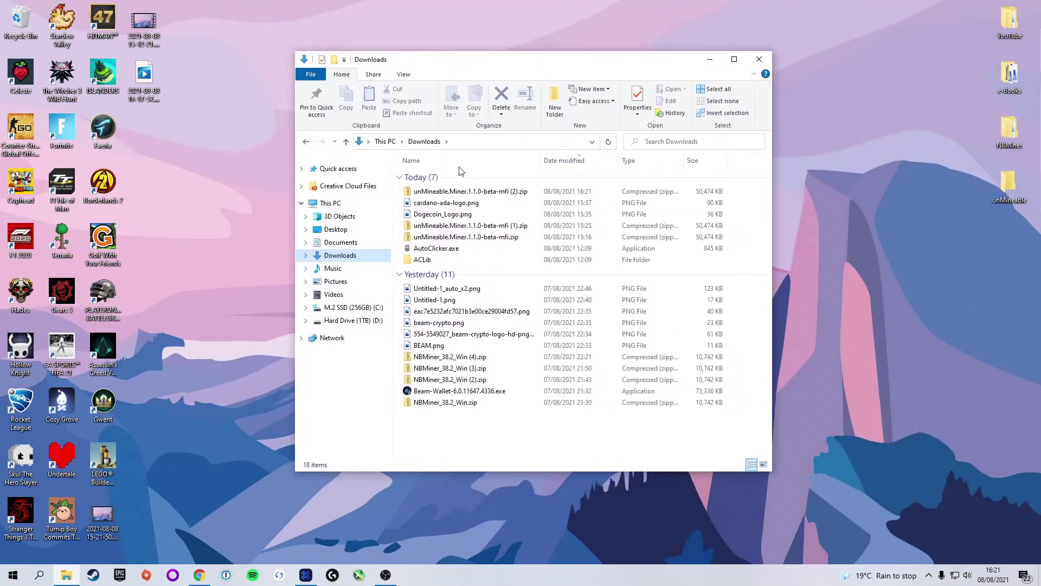
left_click(519, 194)
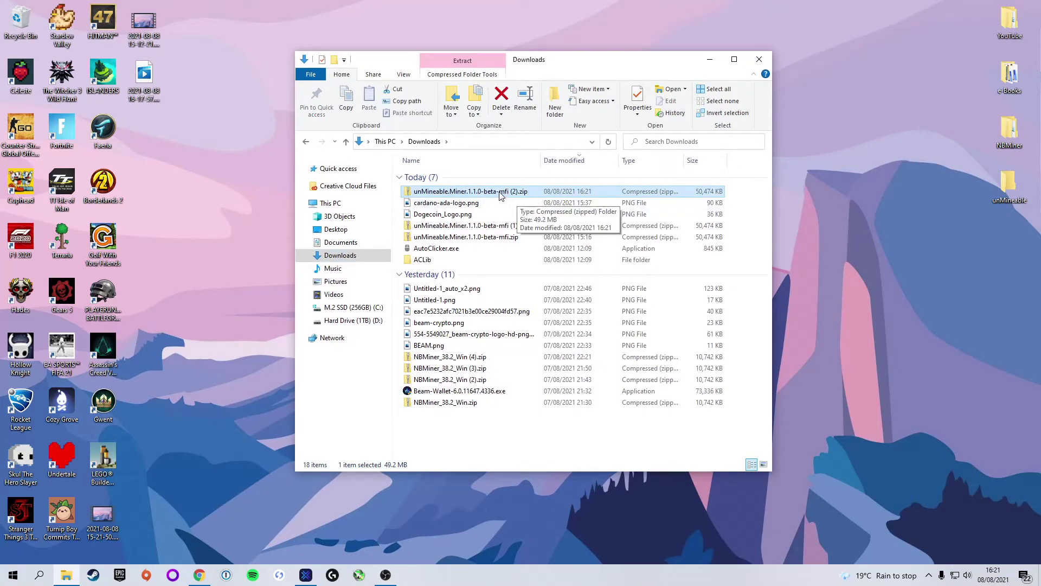
right_click(499, 195)
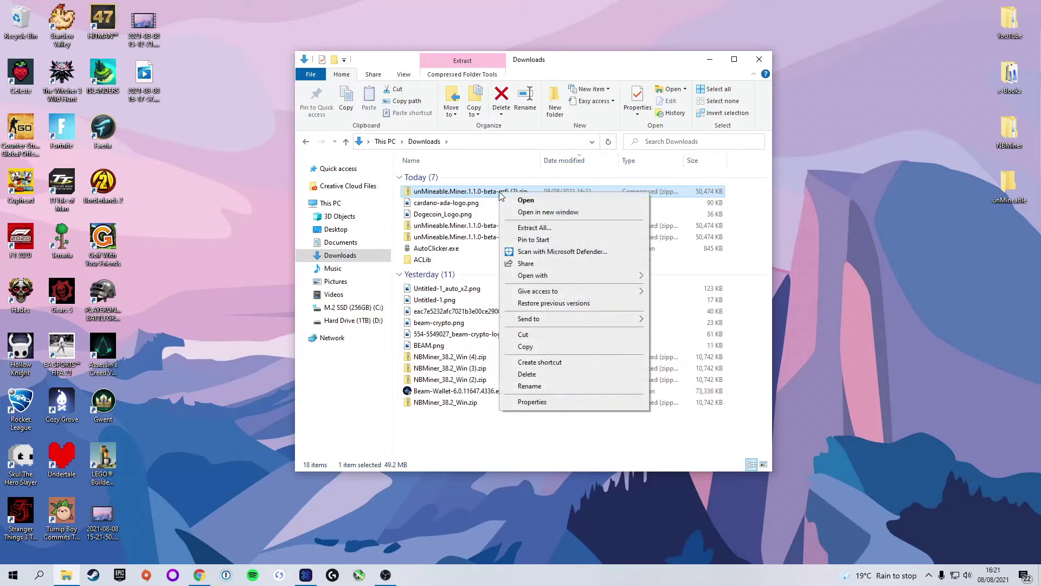
left_click(508, 229)
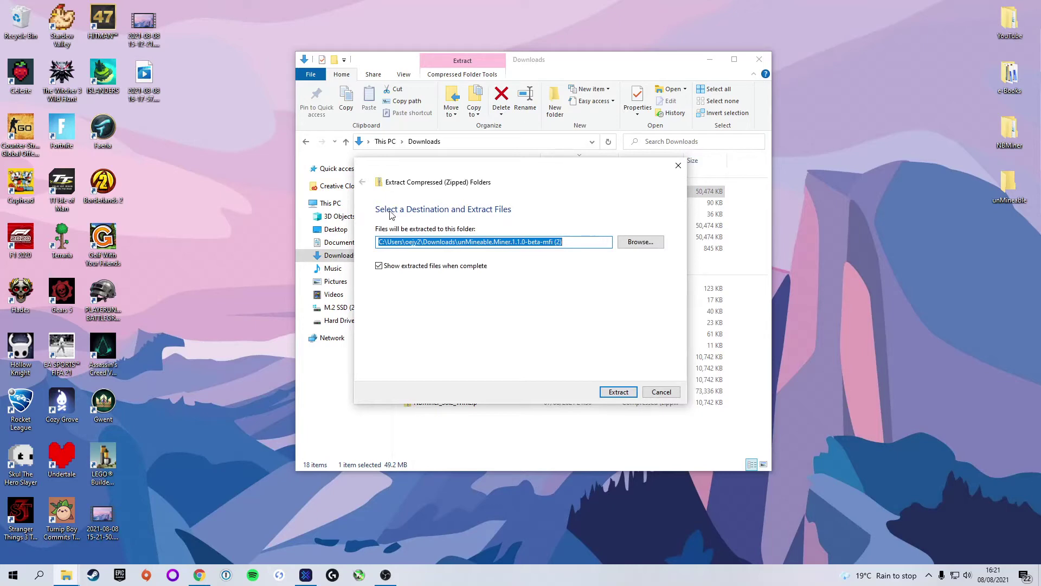
left_click(646, 243)
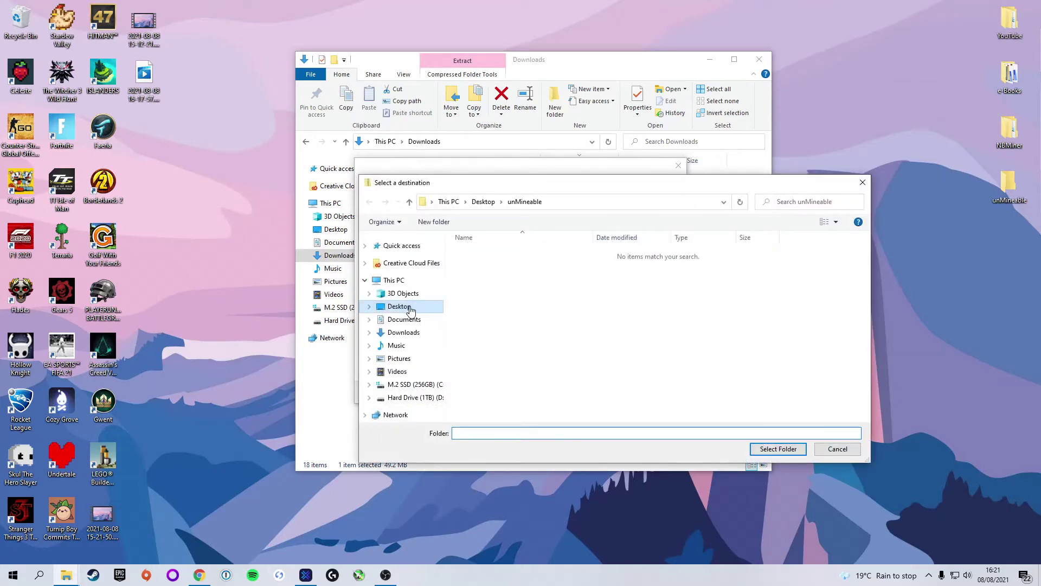
left_click(411, 308)
left_click(599, 254)
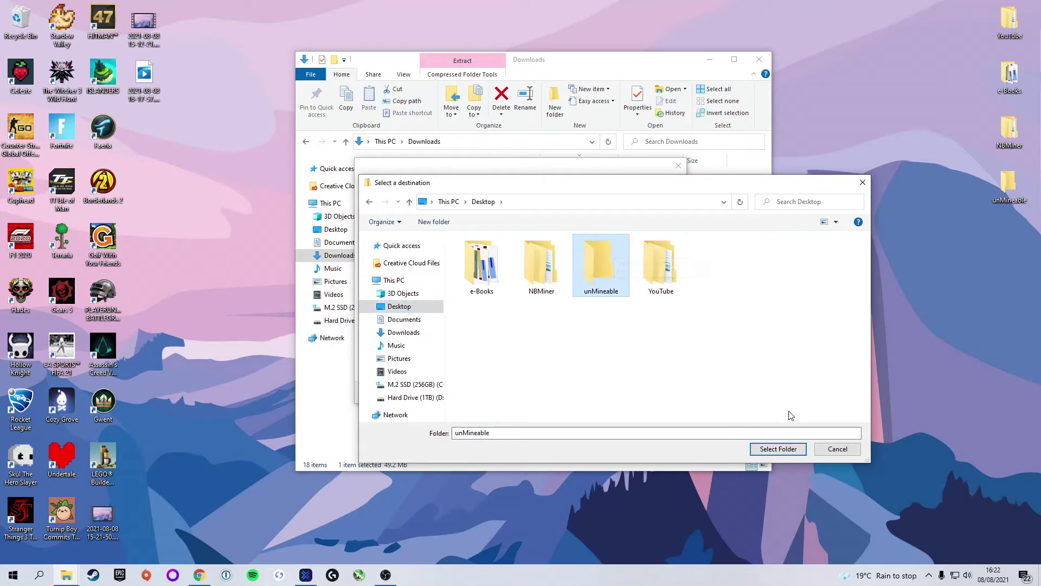
left_click(778, 449)
left_click(620, 392)
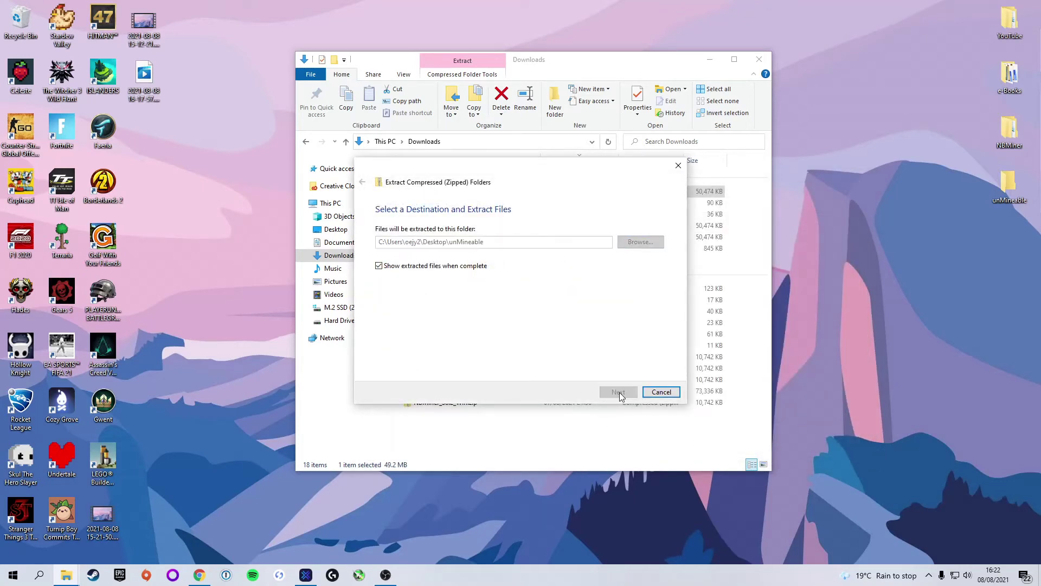
Close the Downloads window, launch unMineable Miner 1.1.0-beta-mfi.exe from the desktop's unMineable folder, and close that folder.
left_click(768, 53)
left_click(759, 59)
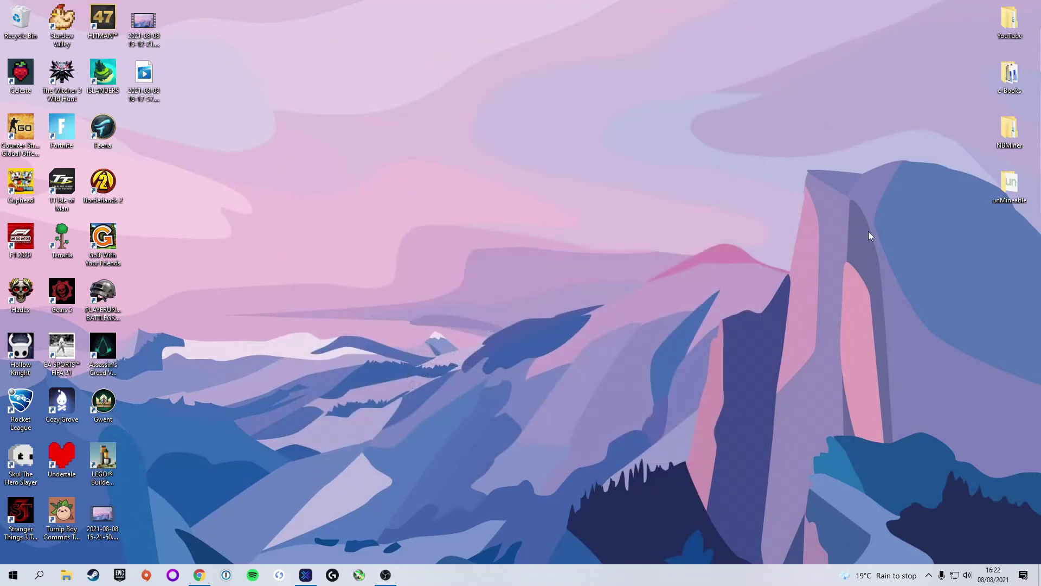
double_click(996, 186)
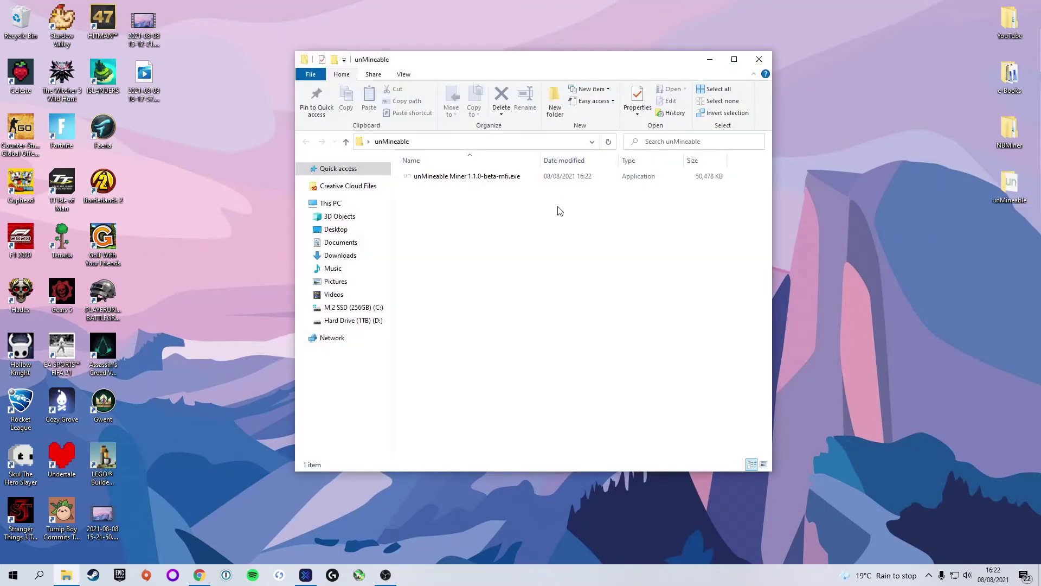
left_click(488, 178)
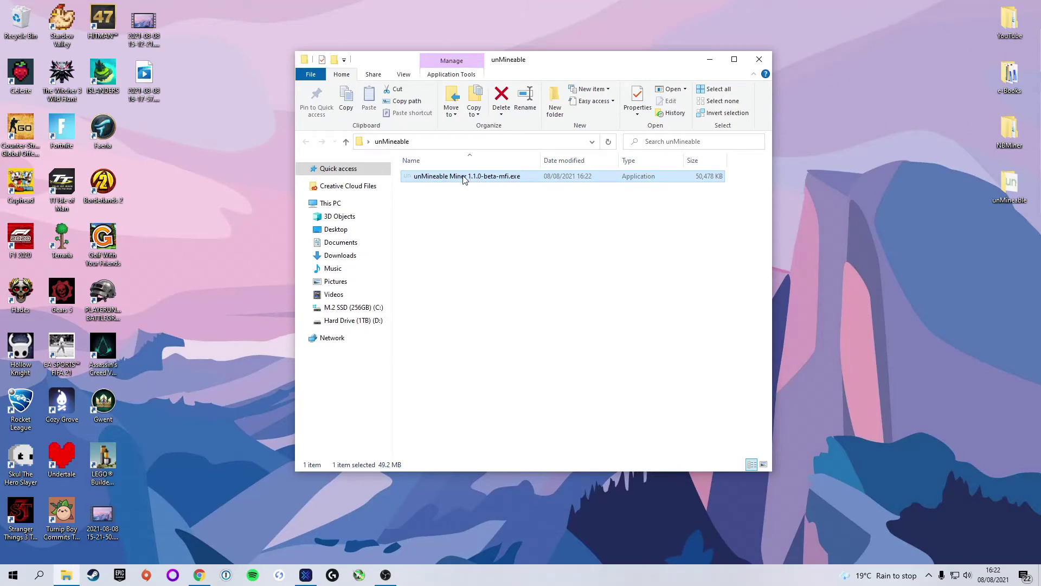
double_click(471, 175)
left_click(758, 60)
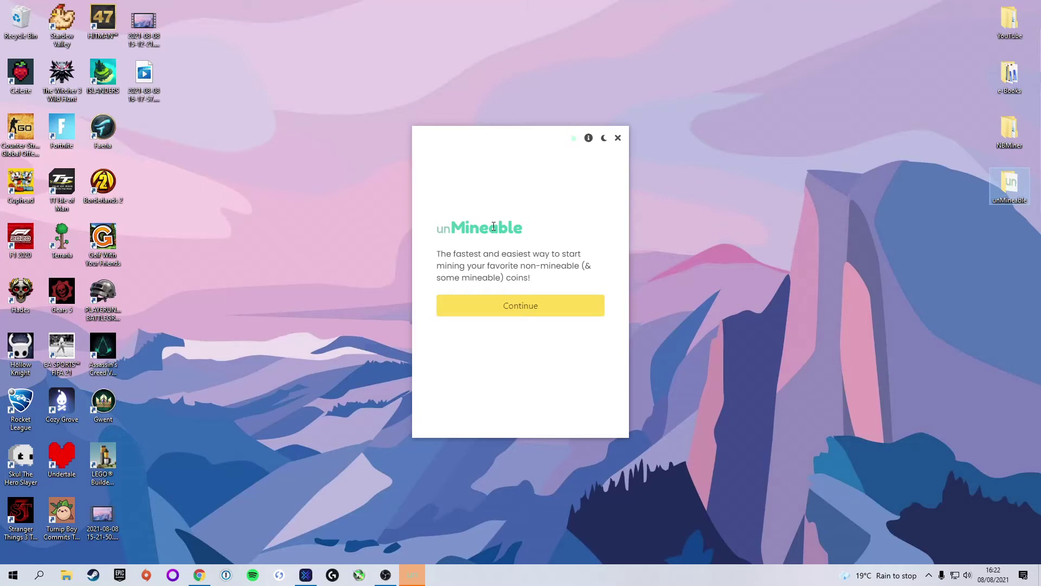
Continue past the welcome screen and choose Graphics Card (GPU) as the mining hardware.
left_click(514, 305)
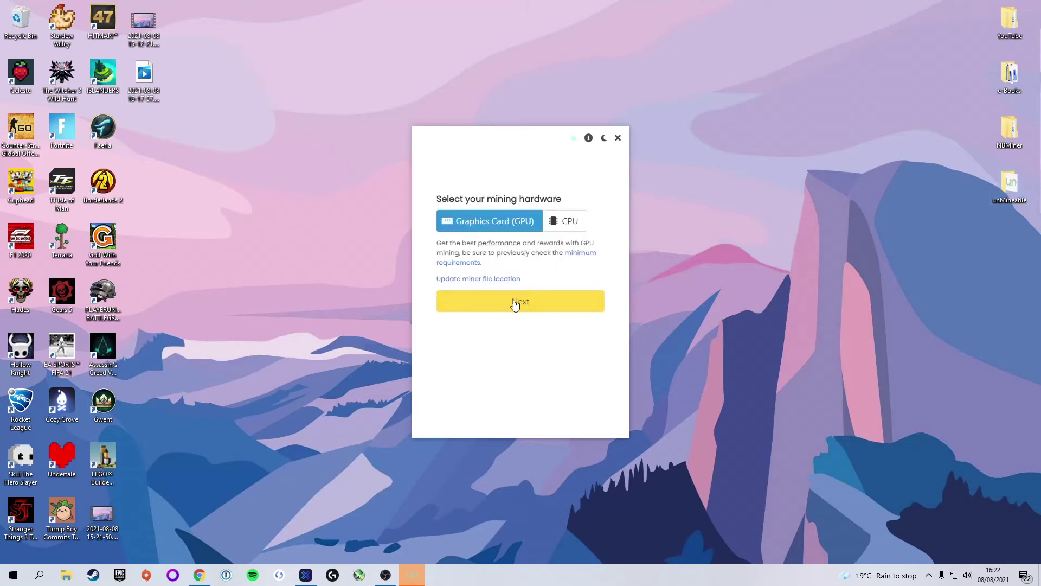
left_click(562, 221)
left_click(498, 228)
left_click(559, 222)
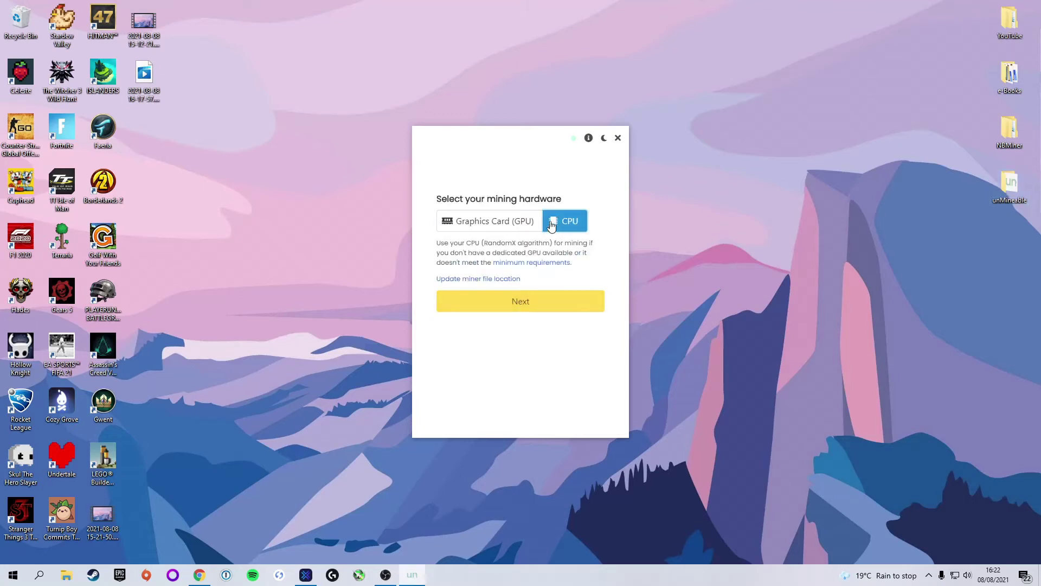
left_click(554, 226)
left_click(553, 227)
left_click(447, 224)
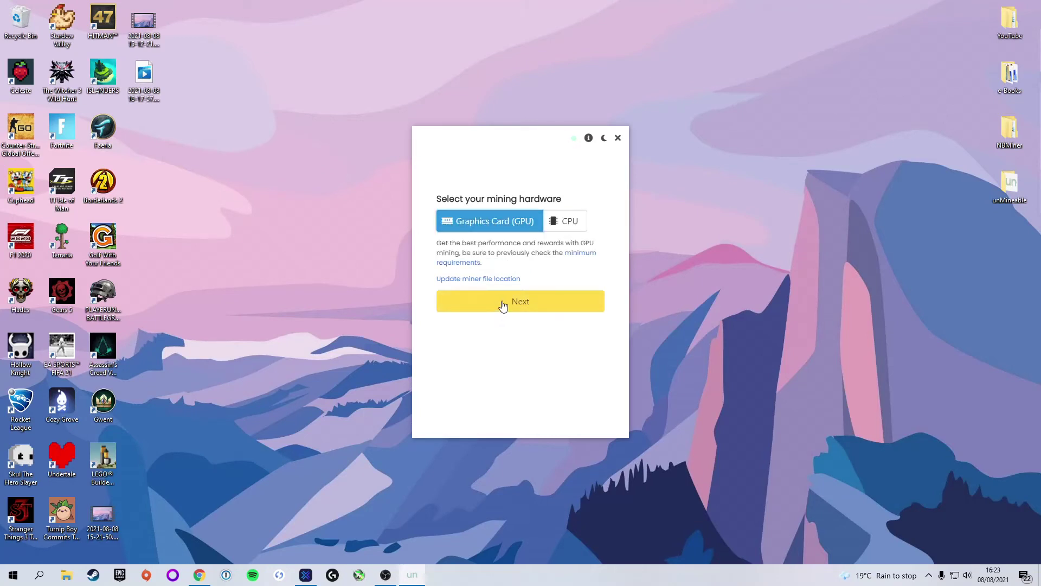
left_click(516, 303)
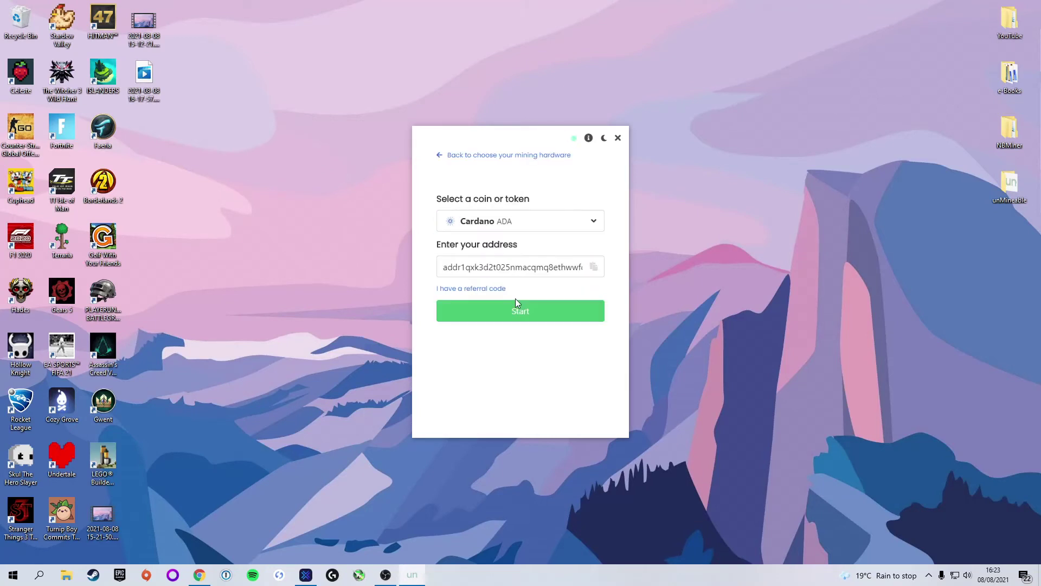
Find "poly" among the coins, select MATIC (Polygon), and clear the old wallet address.
left_click(482, 221)
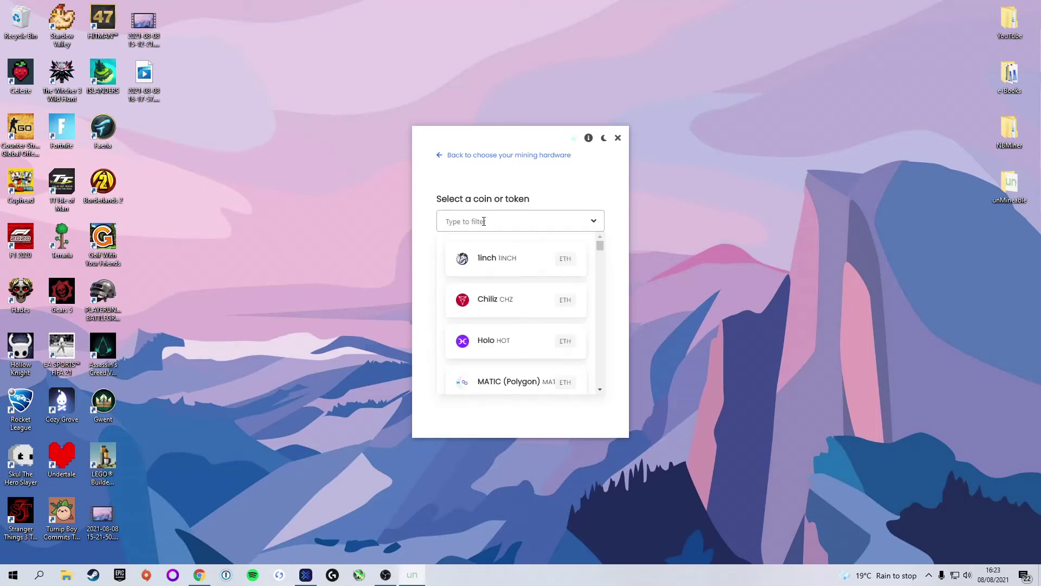
type("poly")
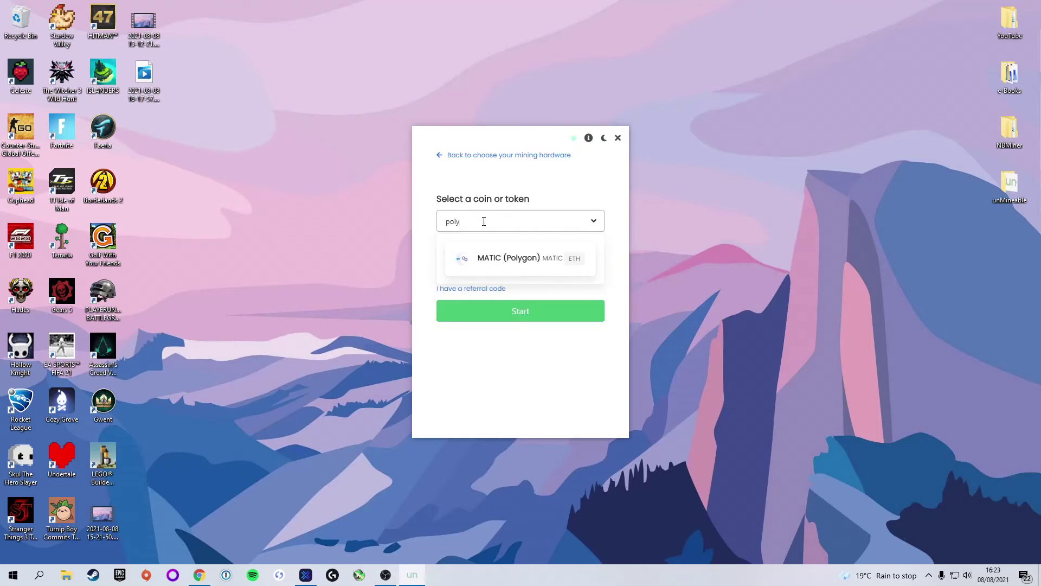
left_click(520, 260)
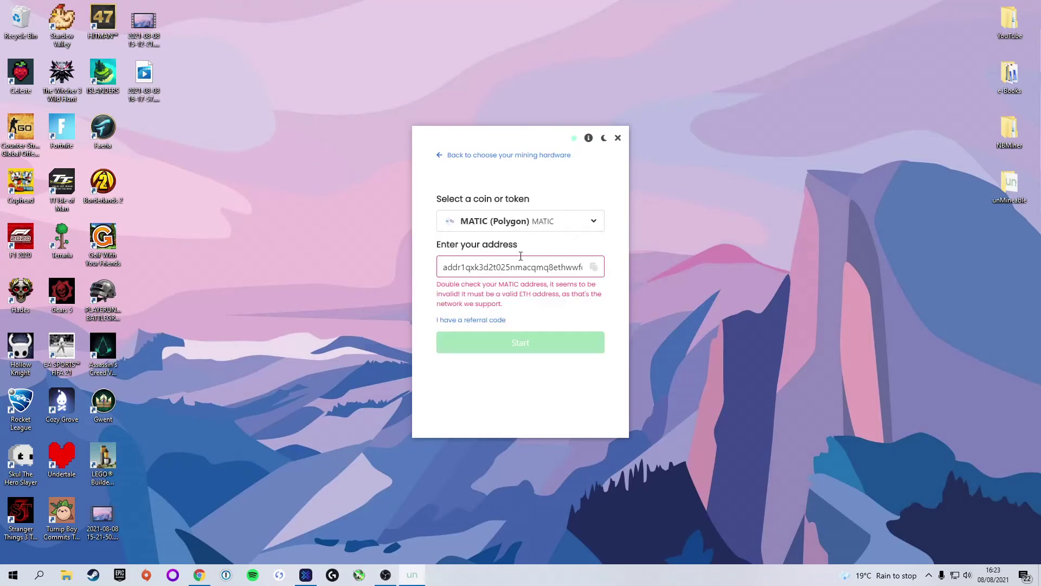
triple_click(480, 266)
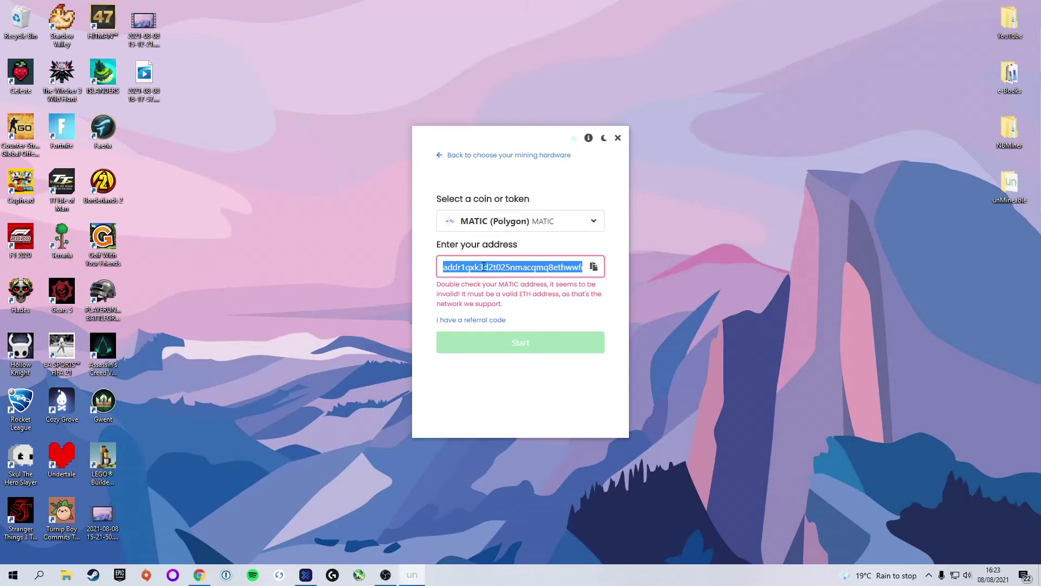
key("BackSpace")
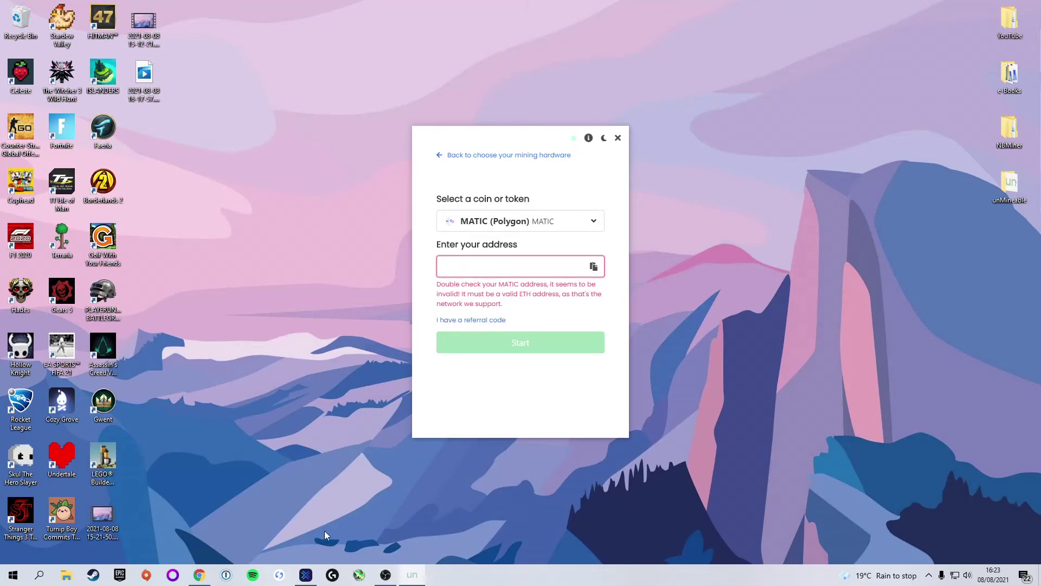
Switch to Exodus, copy the Polygon receiving address on the Ethereum network, and minimize the wallet.
left_click(307, 576)
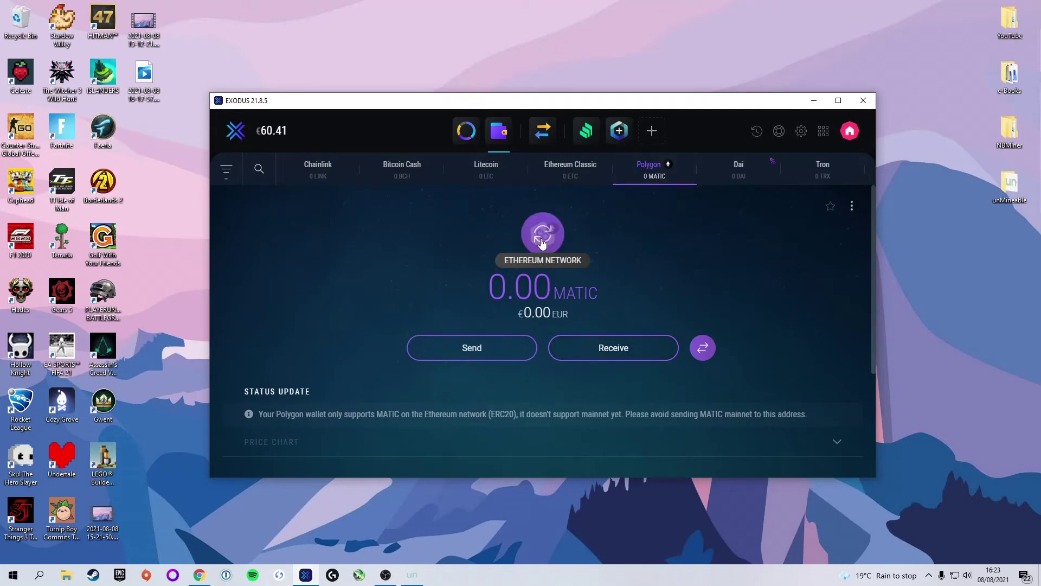
left_click(605, 351)
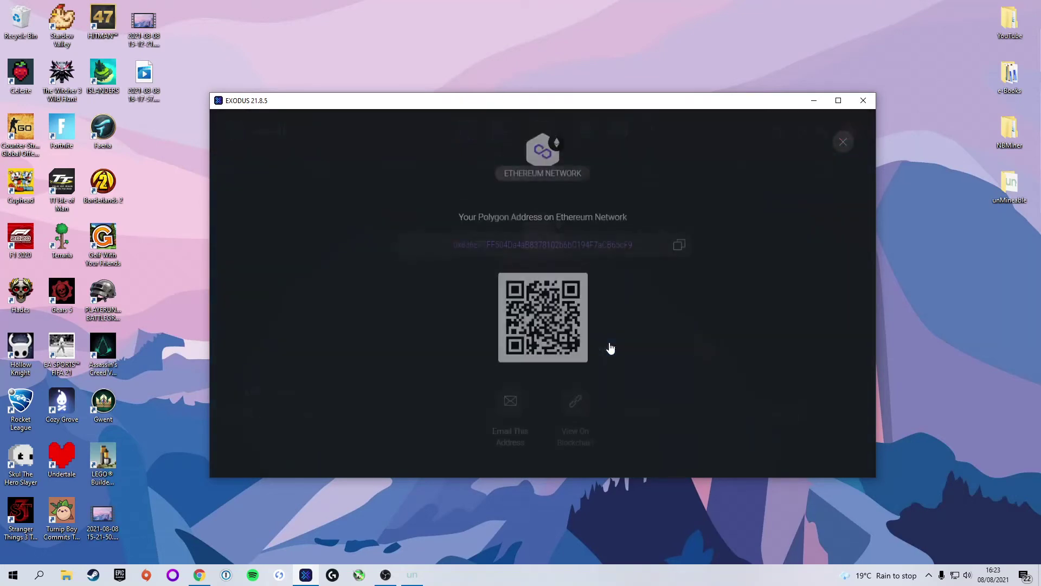
left_click(680, 256)
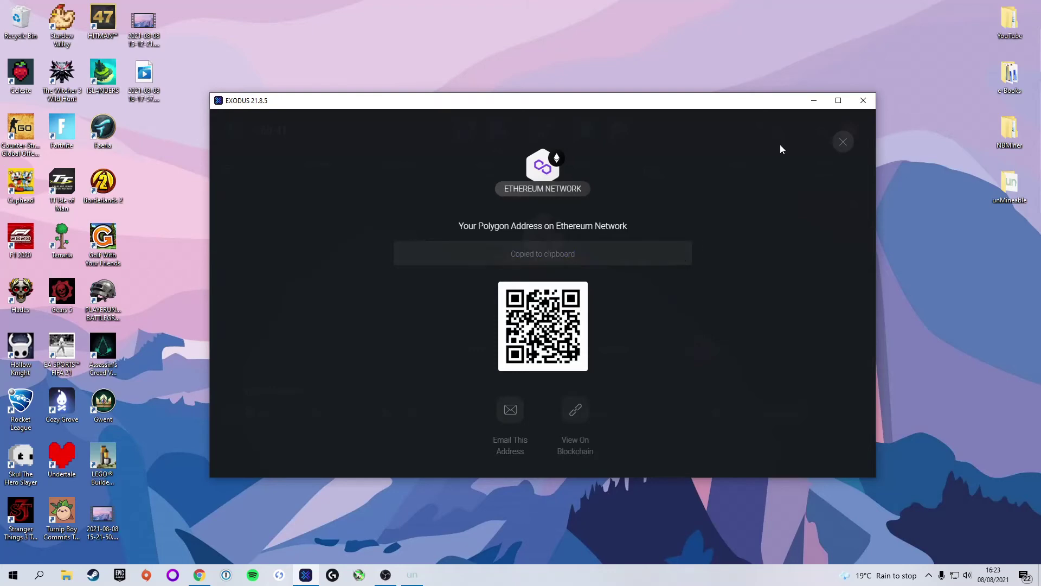
left_click(816, 101)
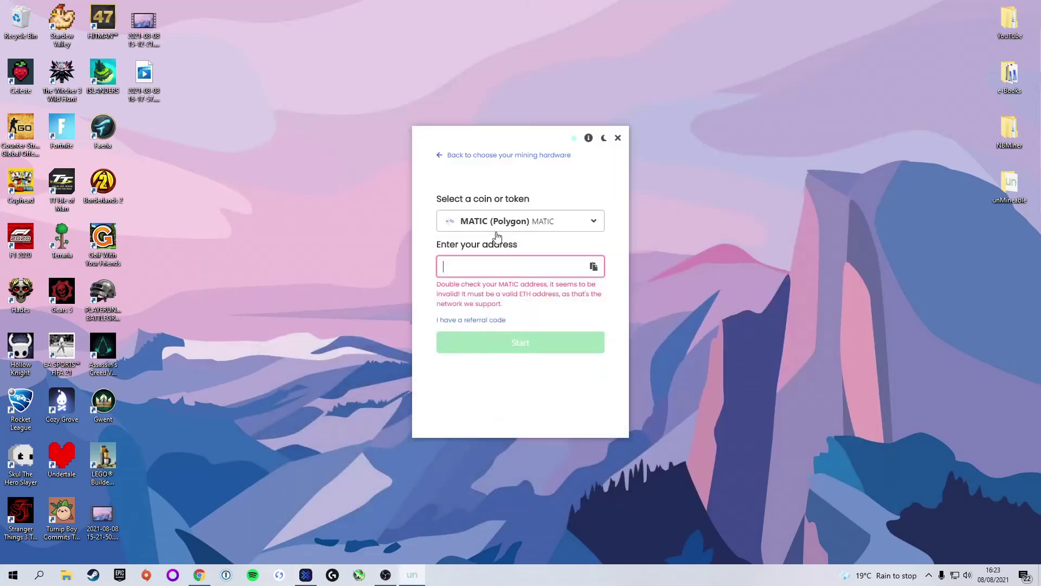
Paste the copied Polygon wallet address as the payout address and start mining.
left_click(471, 264)
key("ctrl+v")
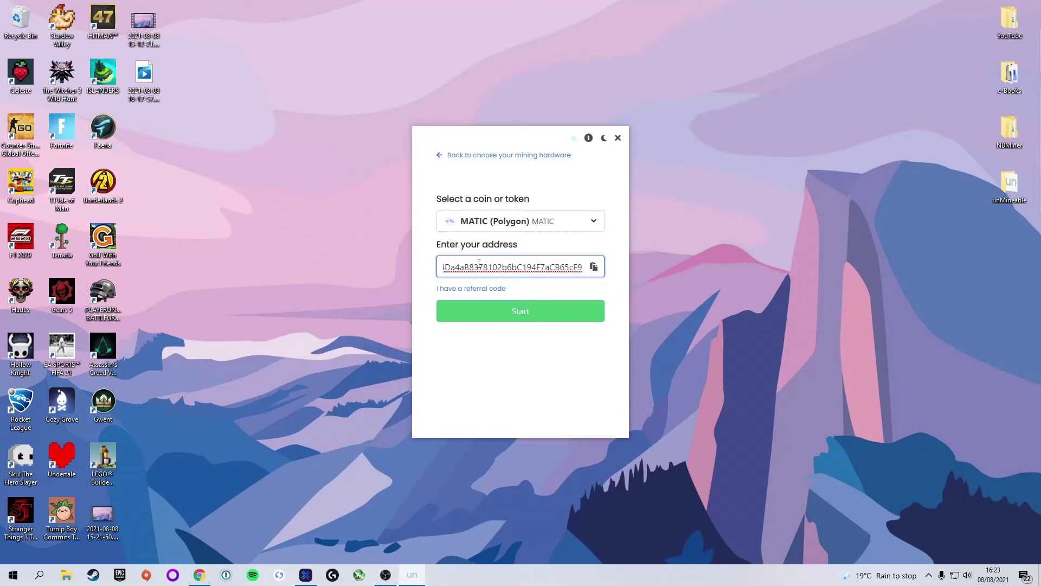
left_click(521, 311)
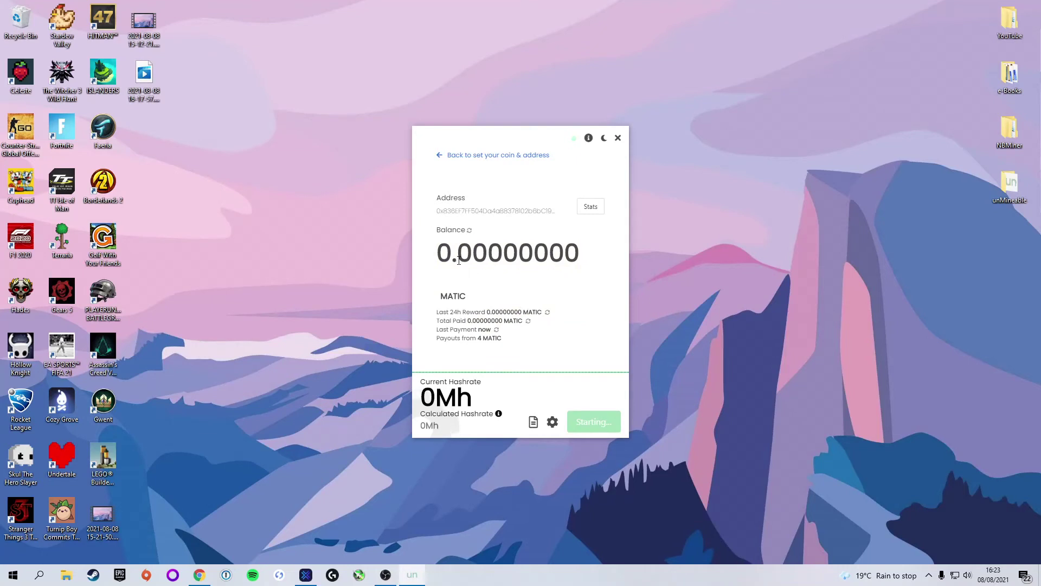
Examine the MATIC balance, last 24h reward, total paid, and payout threshold.
left_click_drag(442, 255, 579, 256)
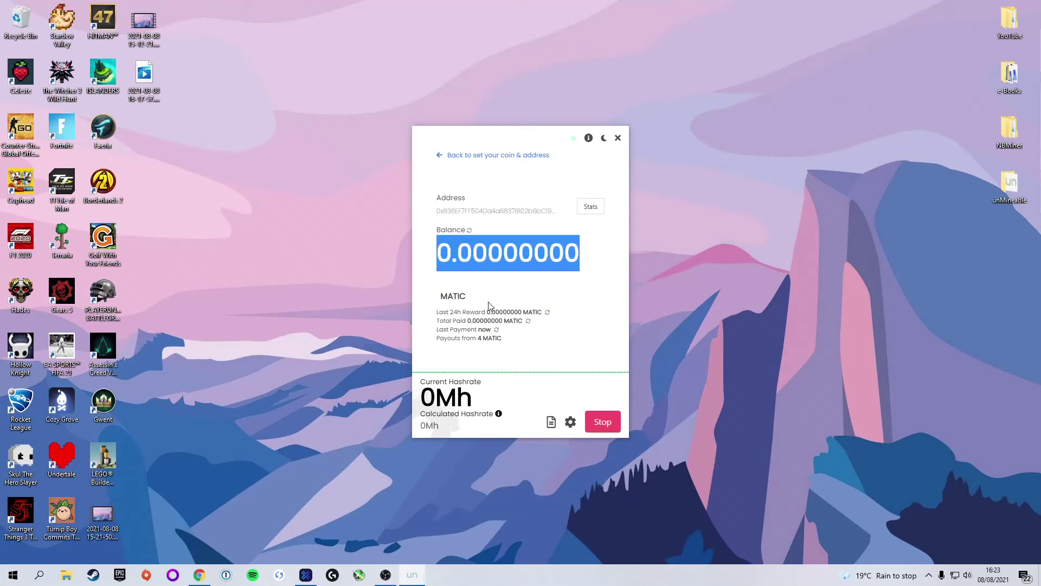
left_click_drag(487, 311, 534, 311)
left_click_drag(469, 320, 482, 339)
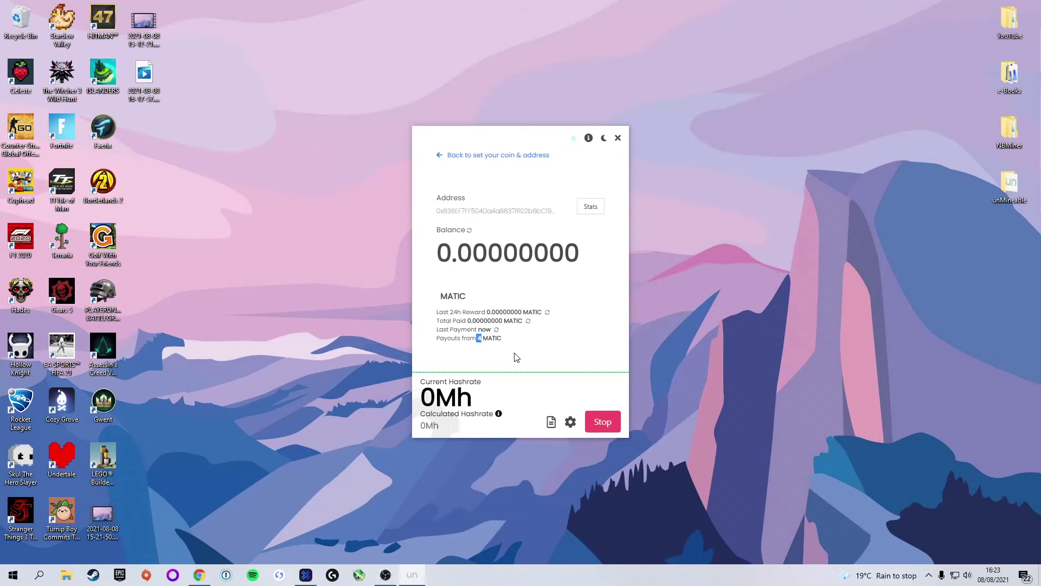
Open the miner settings, try the Etchash GPU mining algorithm, and set it back to Ethash.
left_click(570, 422)
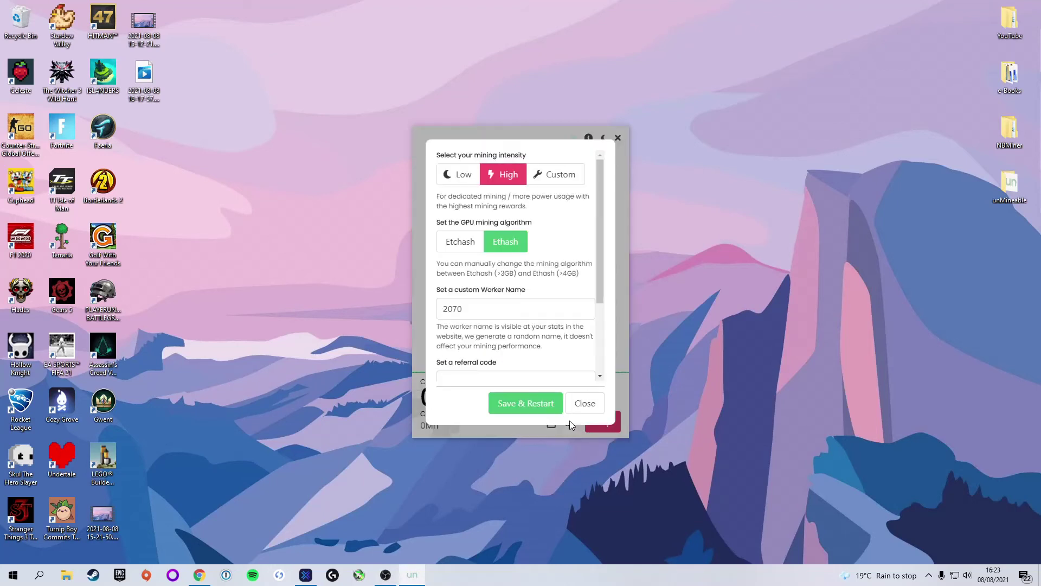
left_click(463, 179)
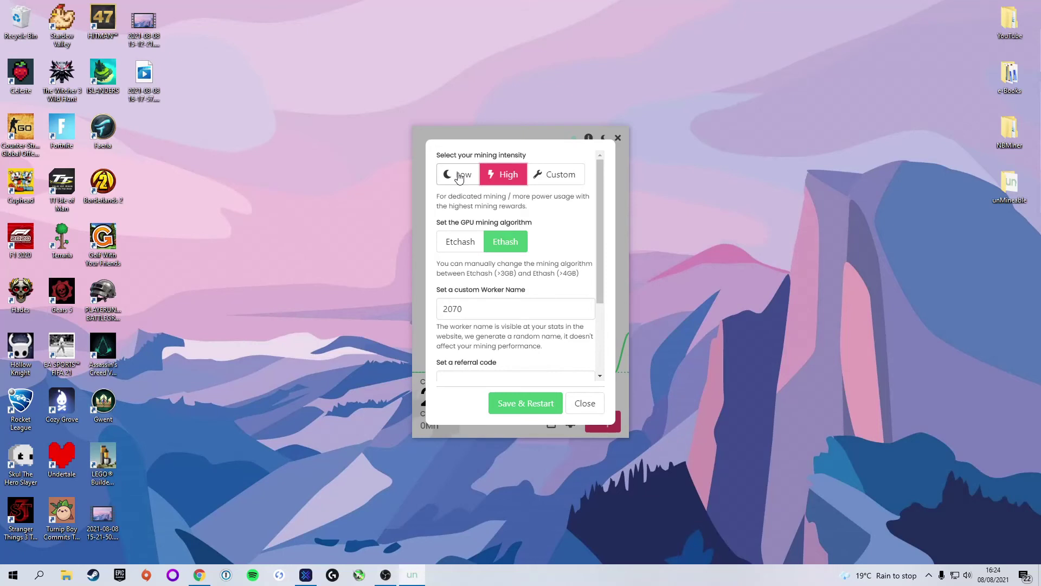
left_click(462, 241)
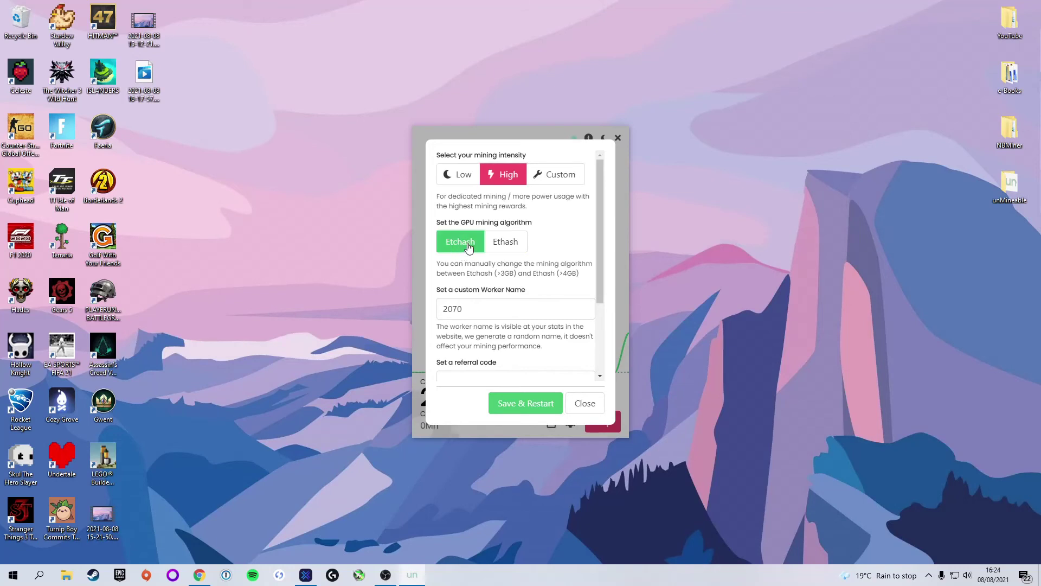
left_click(508, 243)
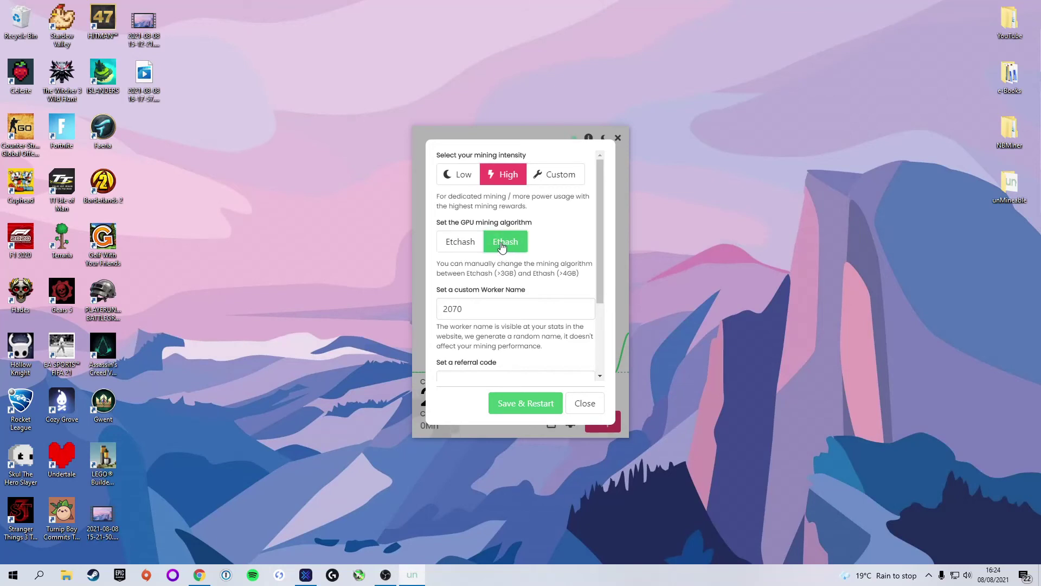
left_click(462, 247)
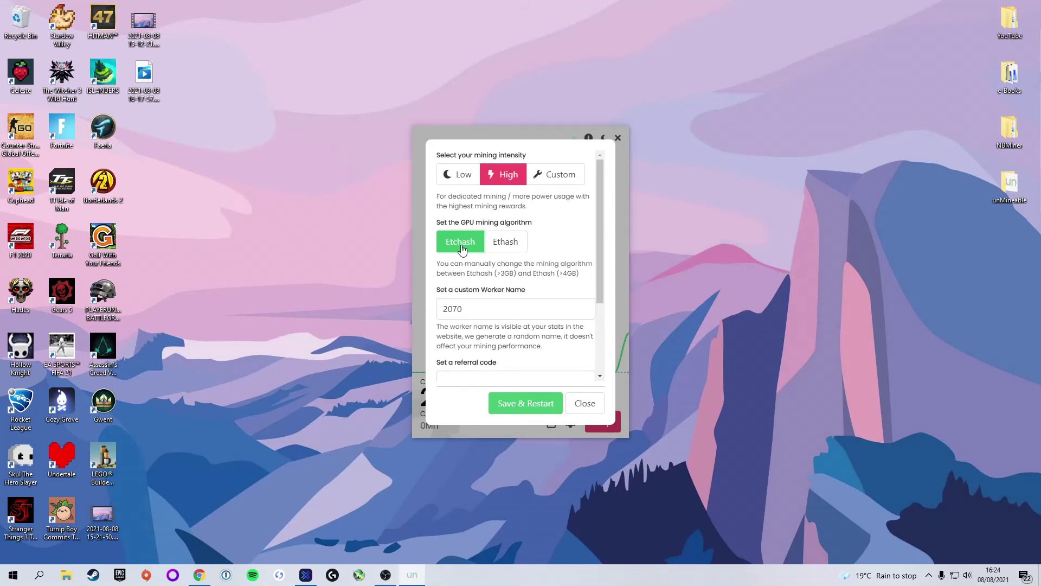
left_click(501, 249)
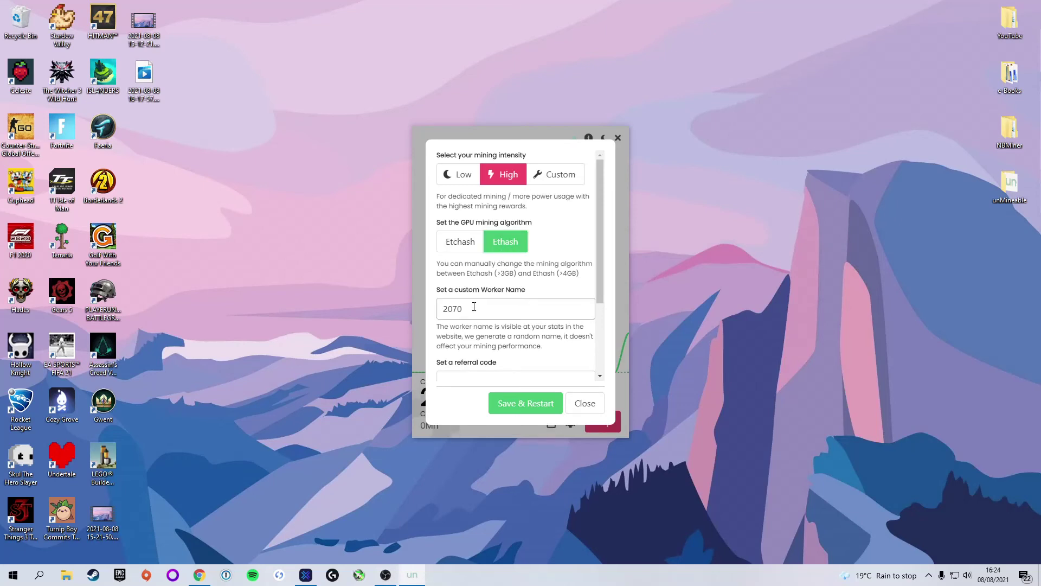
Set the custom worker name to RTX 2070, then save the settings and restart the miner.
left_click_drag(467, 309, 442, 307)
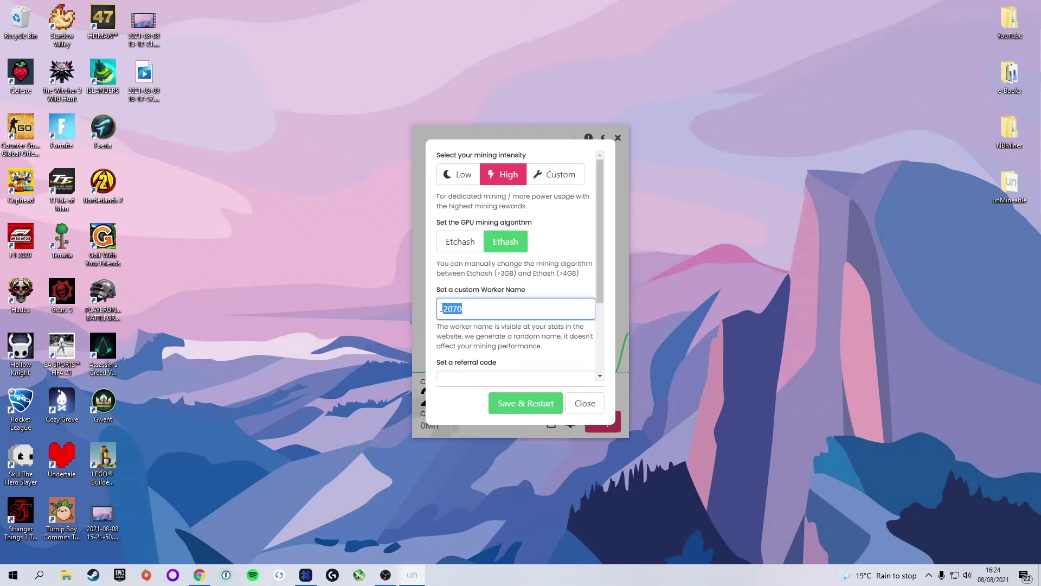
key("BackSpace")
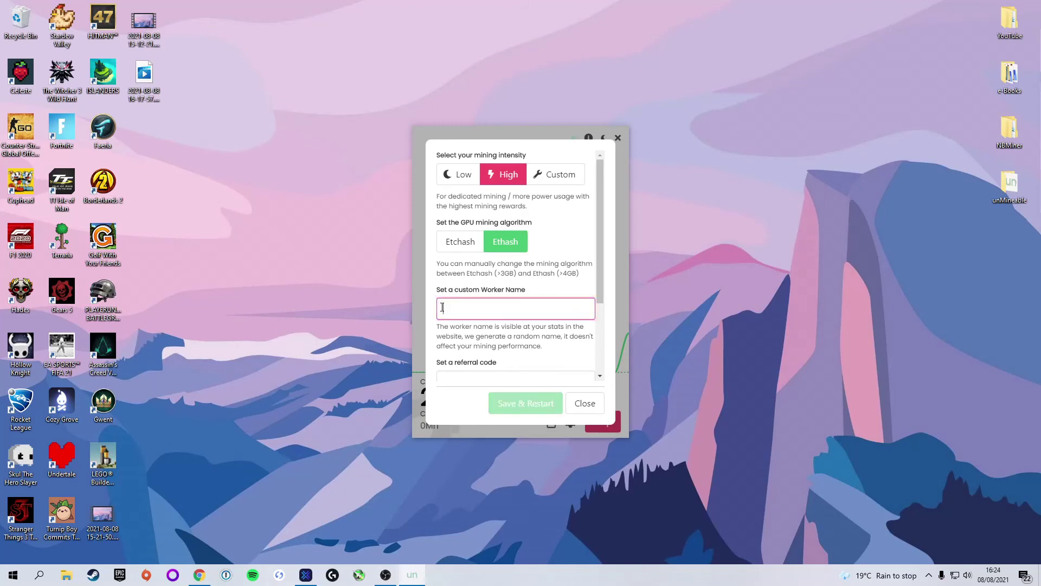
type("RTX 2070")
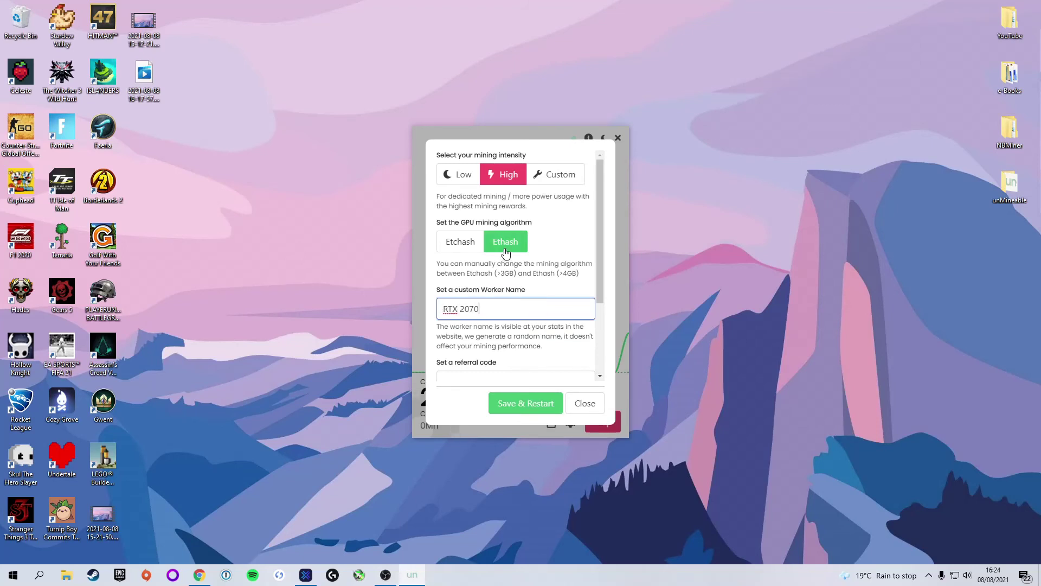
scroll(511, 344, "down", 2)
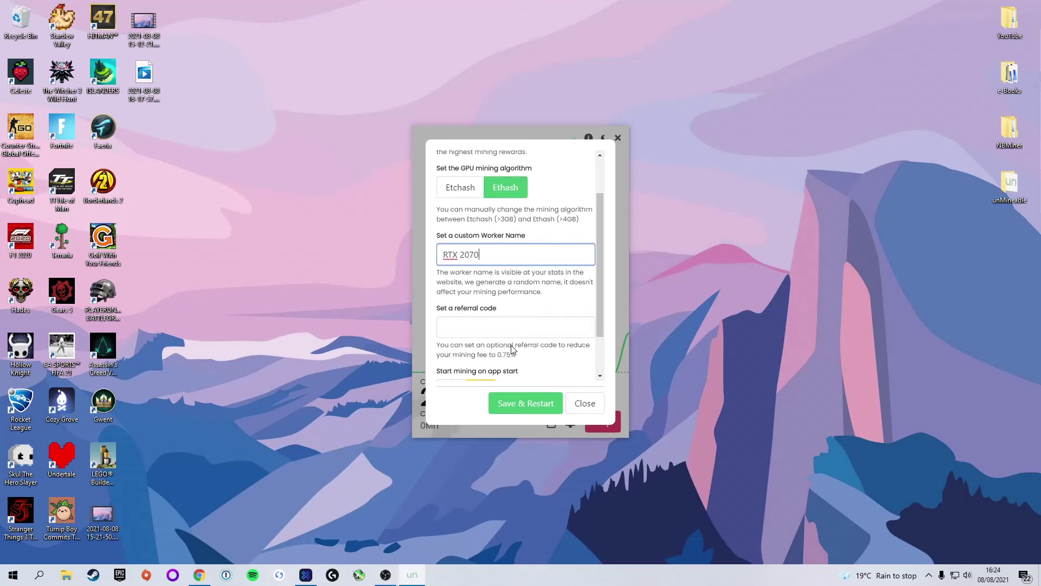
left_click(520, 404)
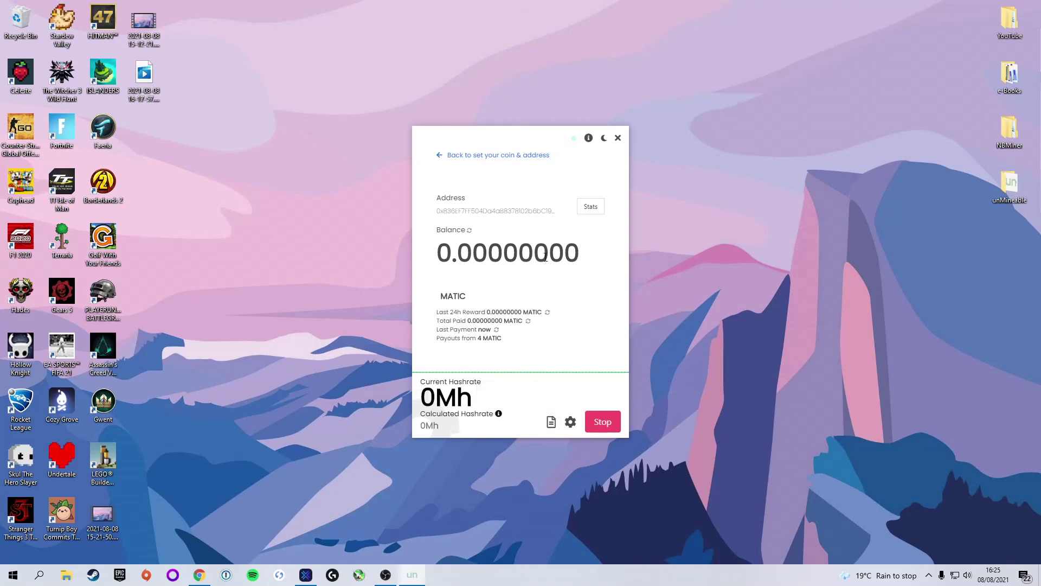
View the address's mining stats page in Chrome, minimize the browser, and check the miner's current hashrate.
left_click(591, 207)
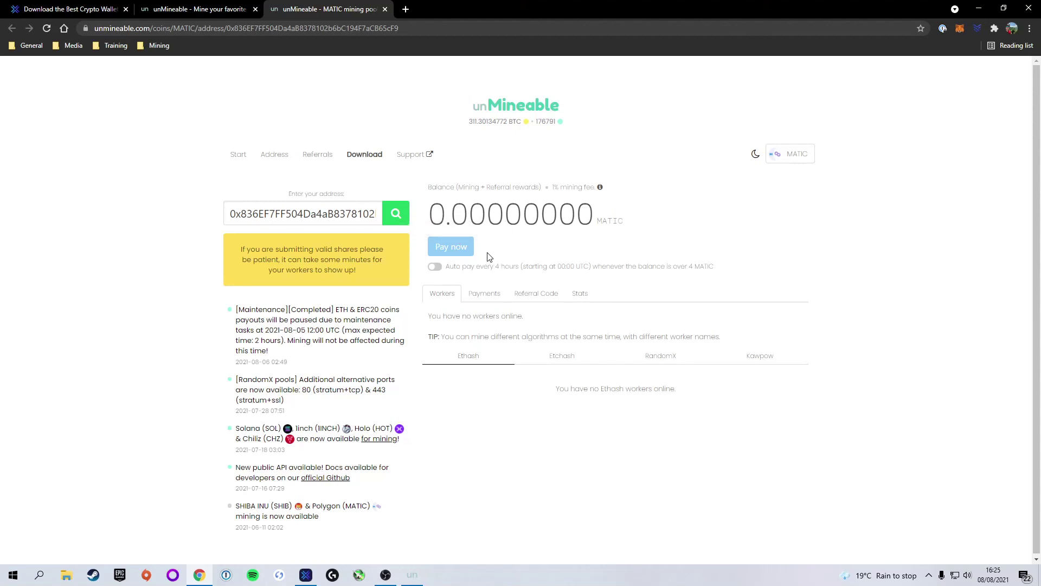
left_click(979, 8)
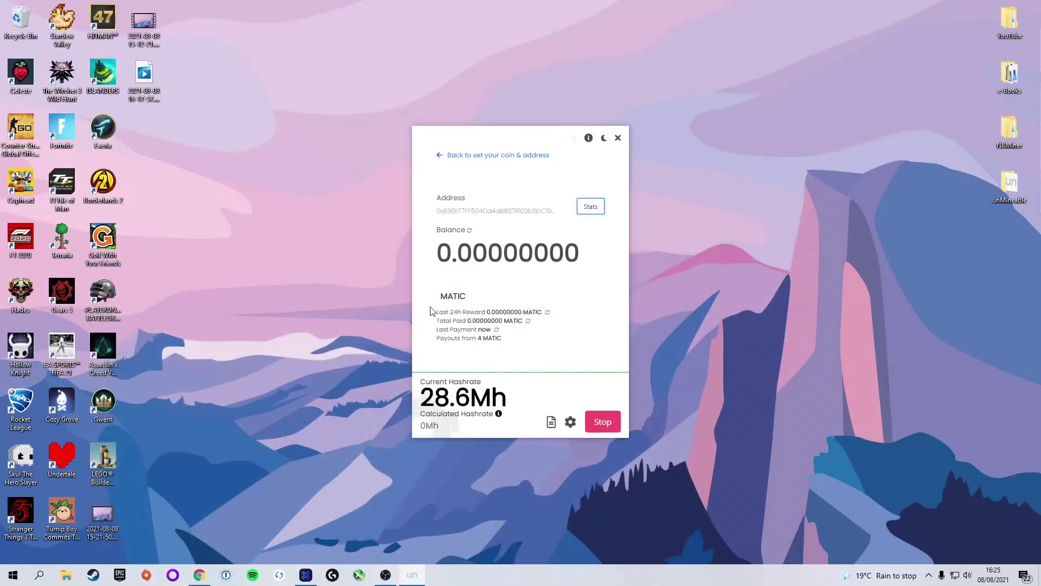
left_click_drag(420, 401, 471, 398)
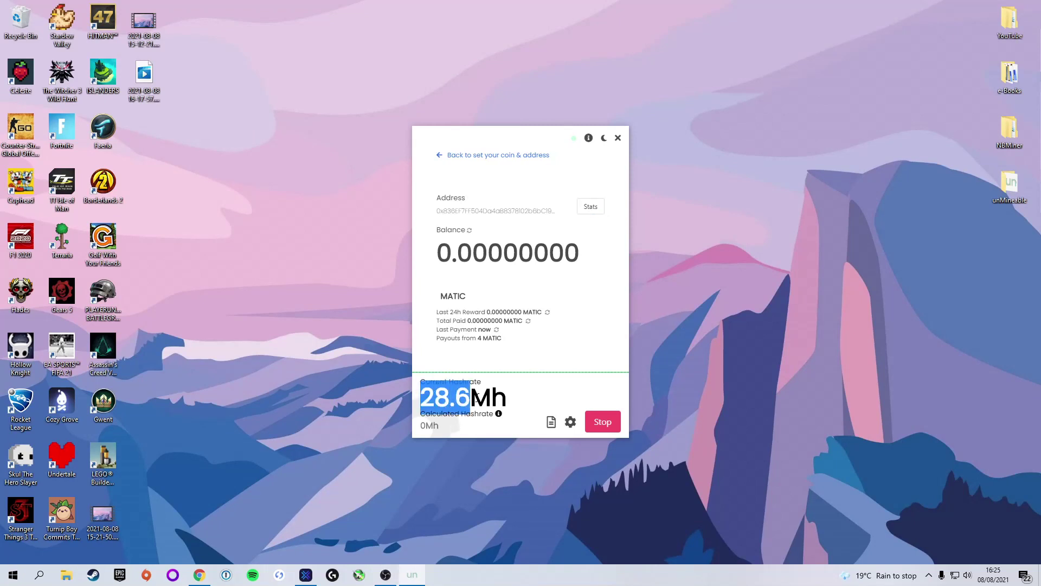